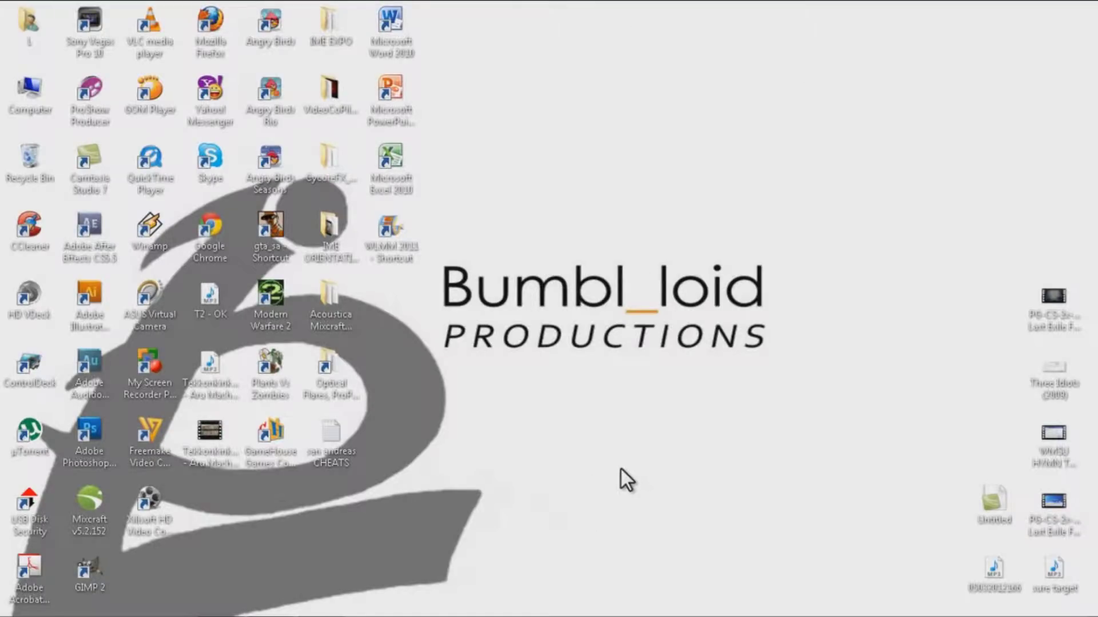
Scrub the example project's black-and-white-to-colour fountain clips, then delete its clips
{"action": "mouse_move", "coordinate": [256, 615]}
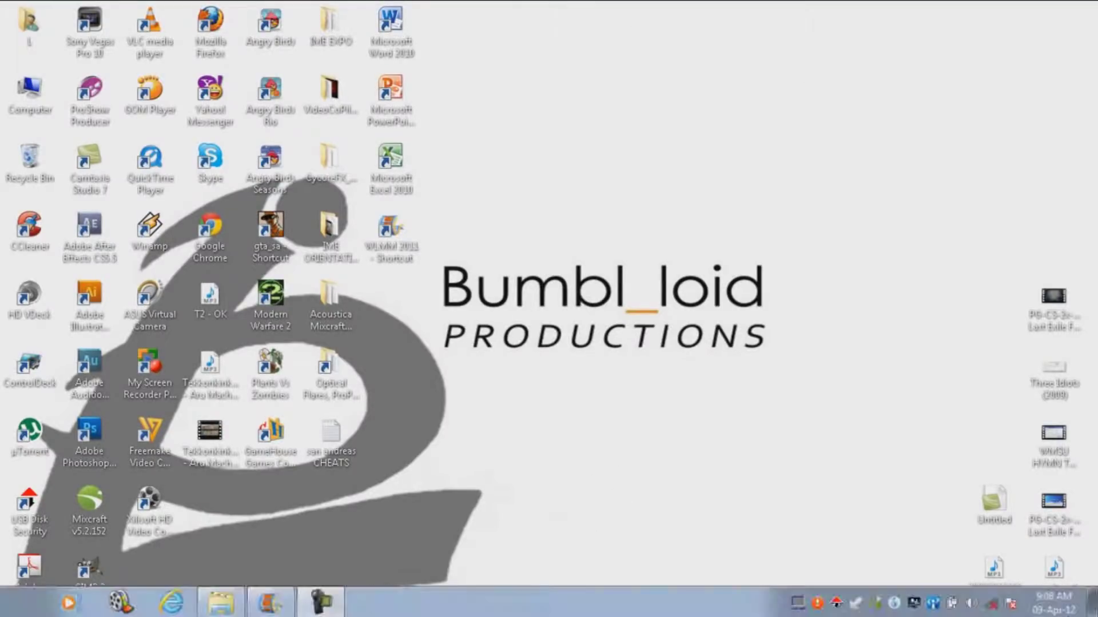
{"action": "left_click", "coordinate": [261, 605]}
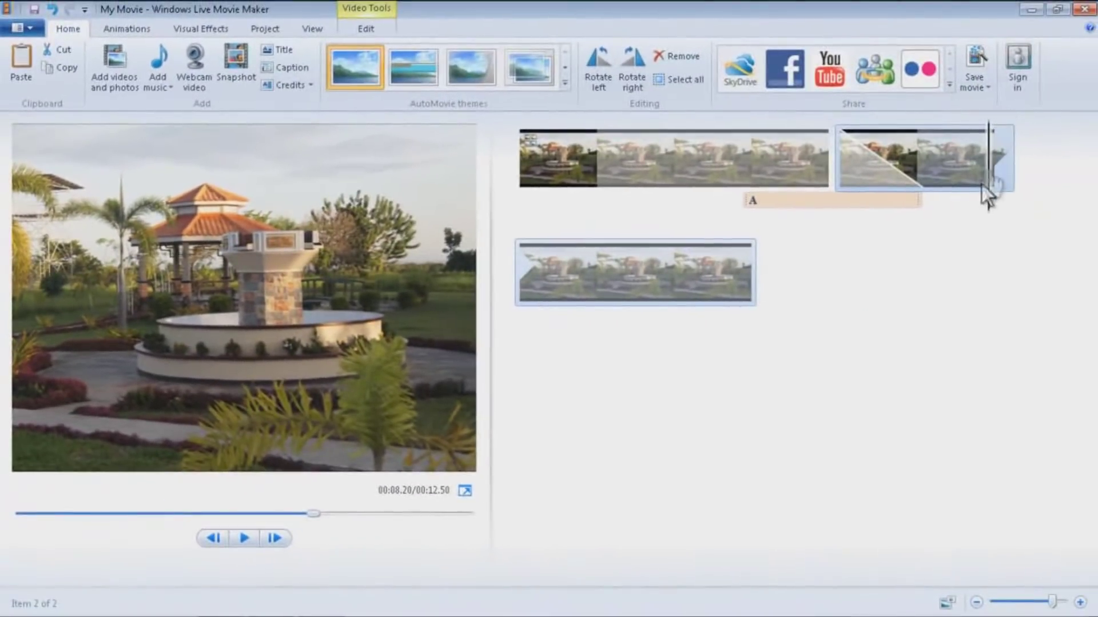
{"action": "left_click_drag", "start_coordinate": [931, 216], "coordinate": [694, 216]}
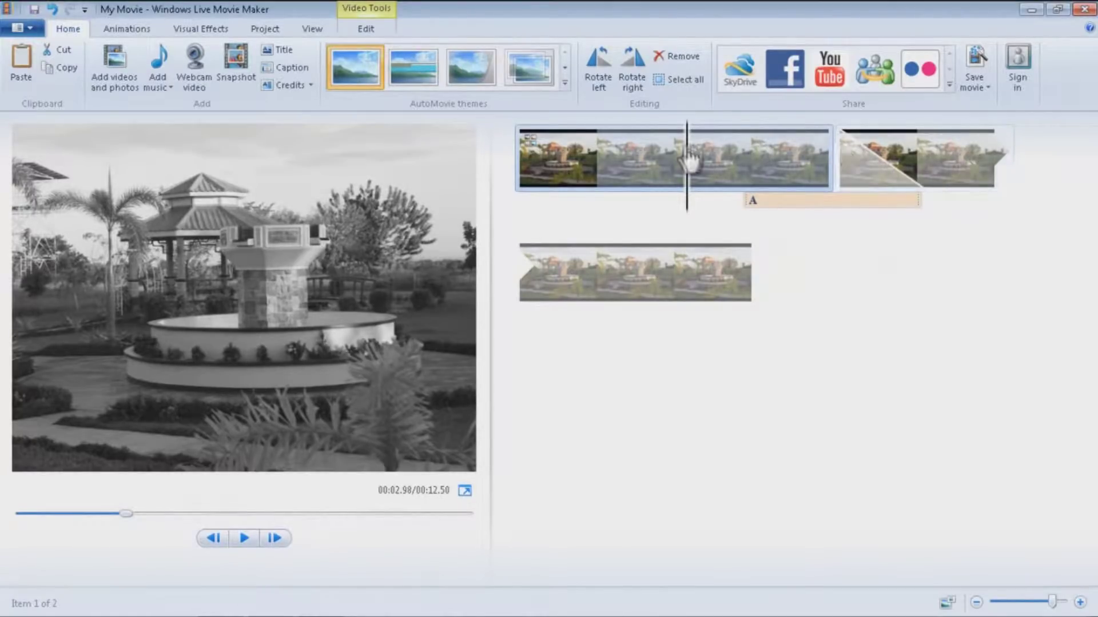
{"action": "left_click", "coordinate": [972, 172]}
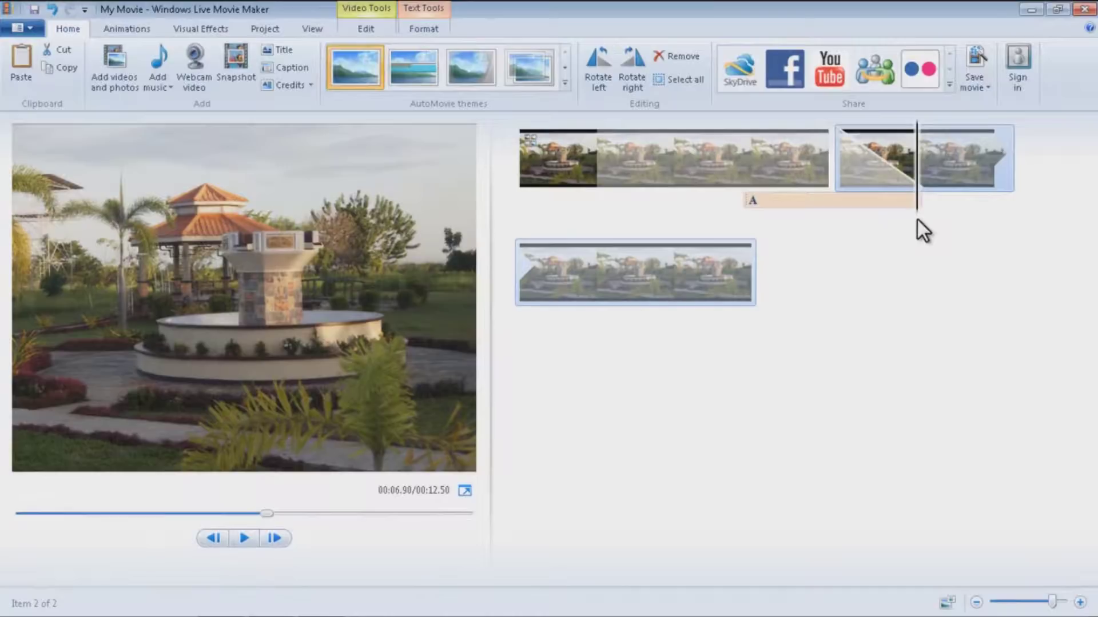
{"action": "key", "text": "Delete"}
{"action": "key", "text": "Delete"}
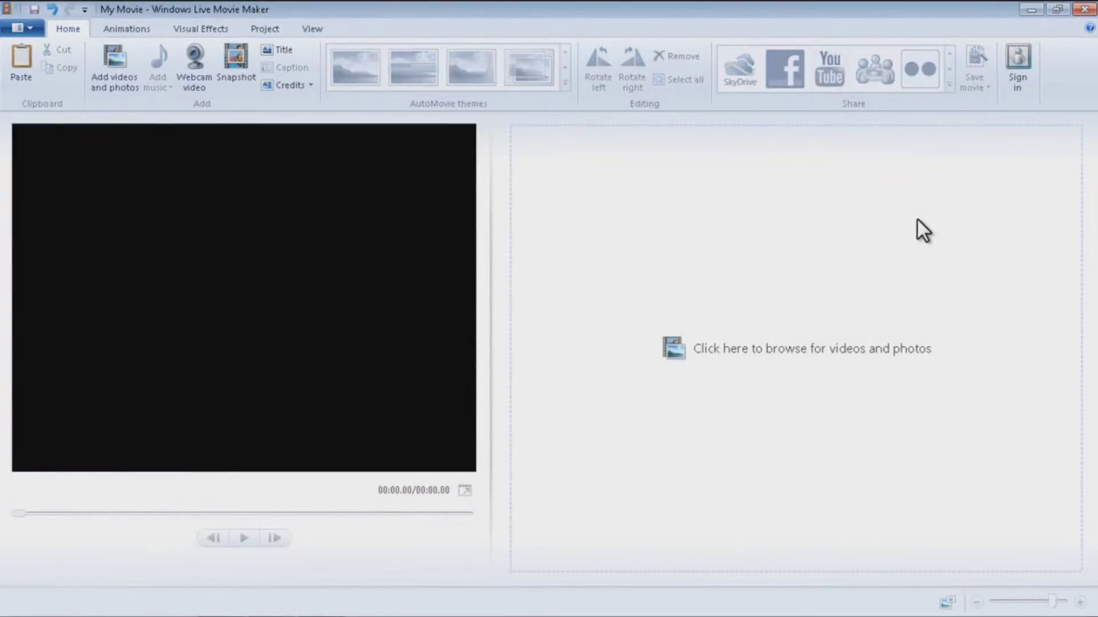
Add photo DSC00822 from the Pre-Wedding Pics folder to the storyboard twice, as two 7-second clips
{"action": "mouse_move", "coordinate": [166, 615]}
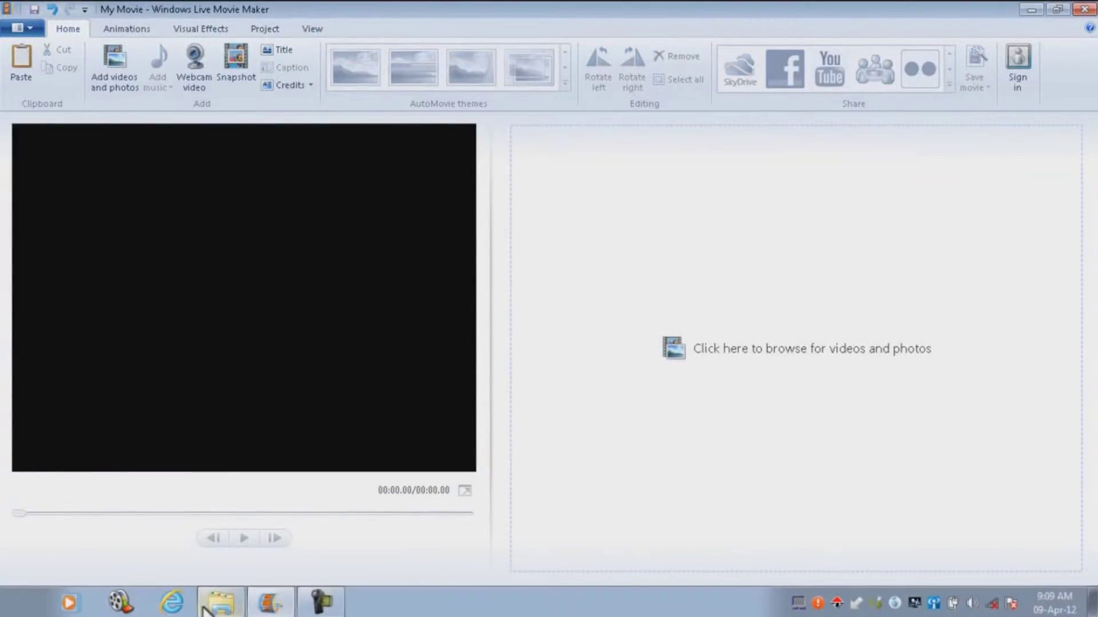
{"action": "left_click", "coordinate": [205, 610]}
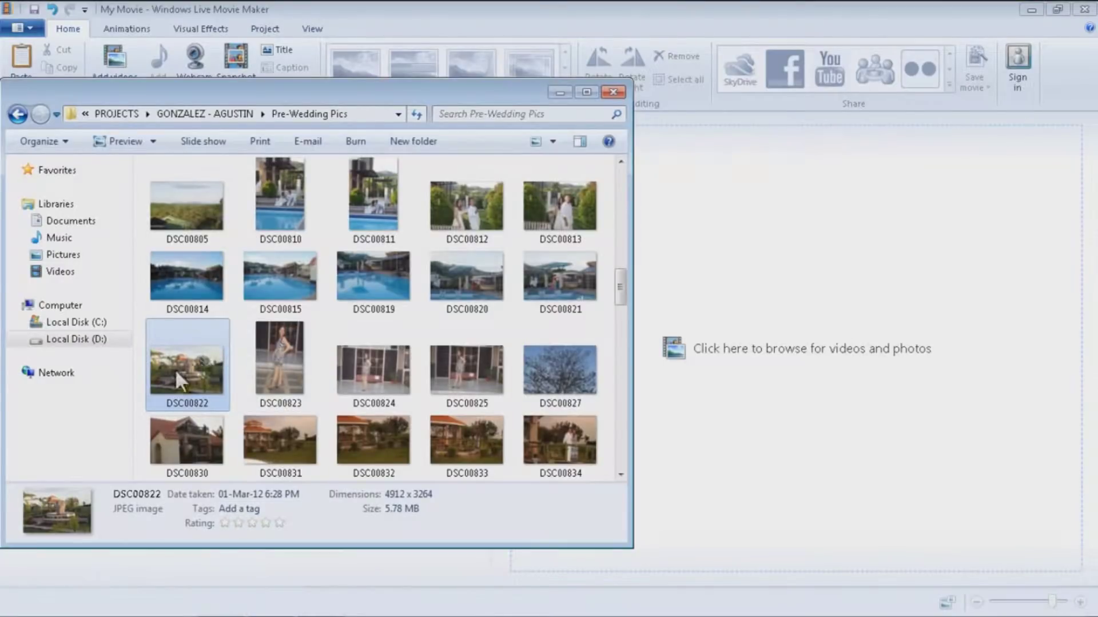
{"action": "left_click_drag", "start_coordinate": [170, 371], "coordinate": [664, 261]}
{"action": "left_click", "coordinate": [245, 601]}
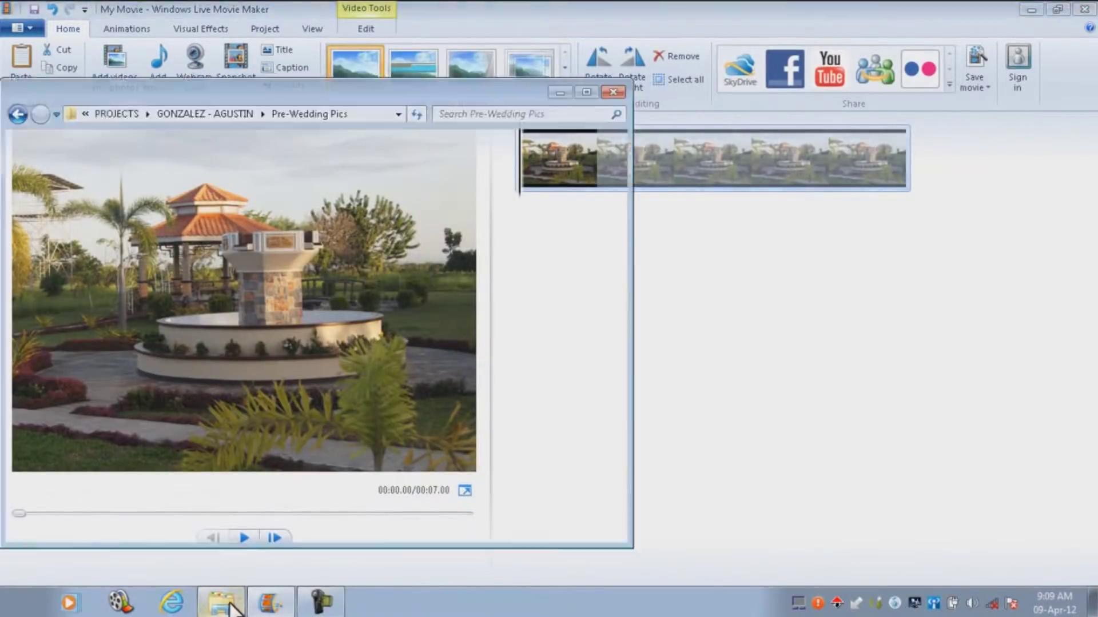
{"action": "left_click_drag", "start_coordinate": [787, 314], "coordinate": [1049, 187]}
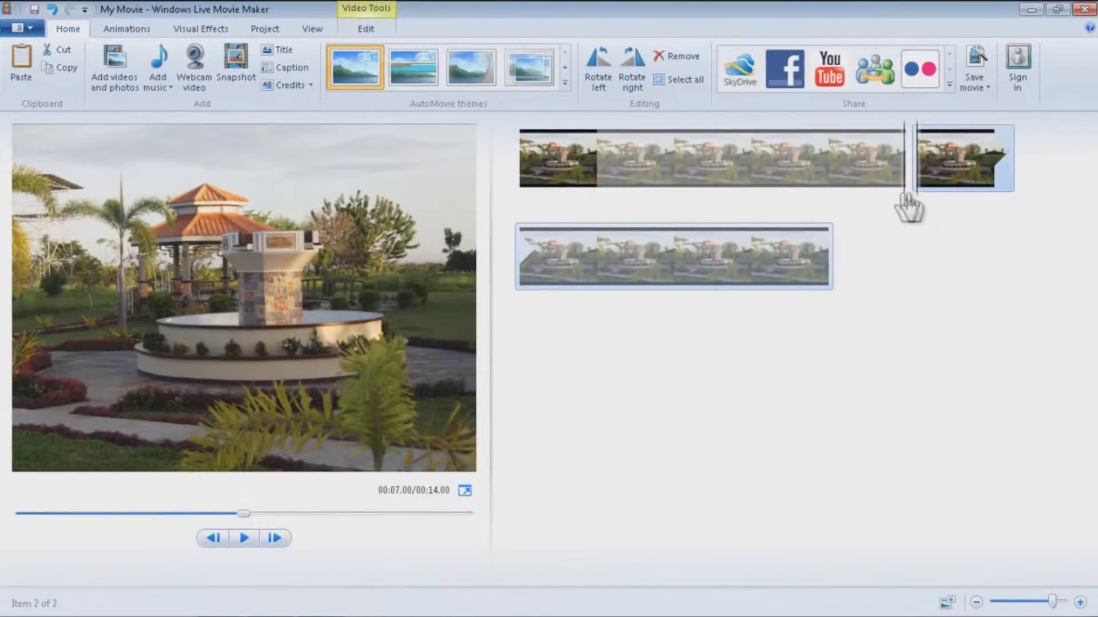
{"action": "left_click", "coordinate": [828, 182]}
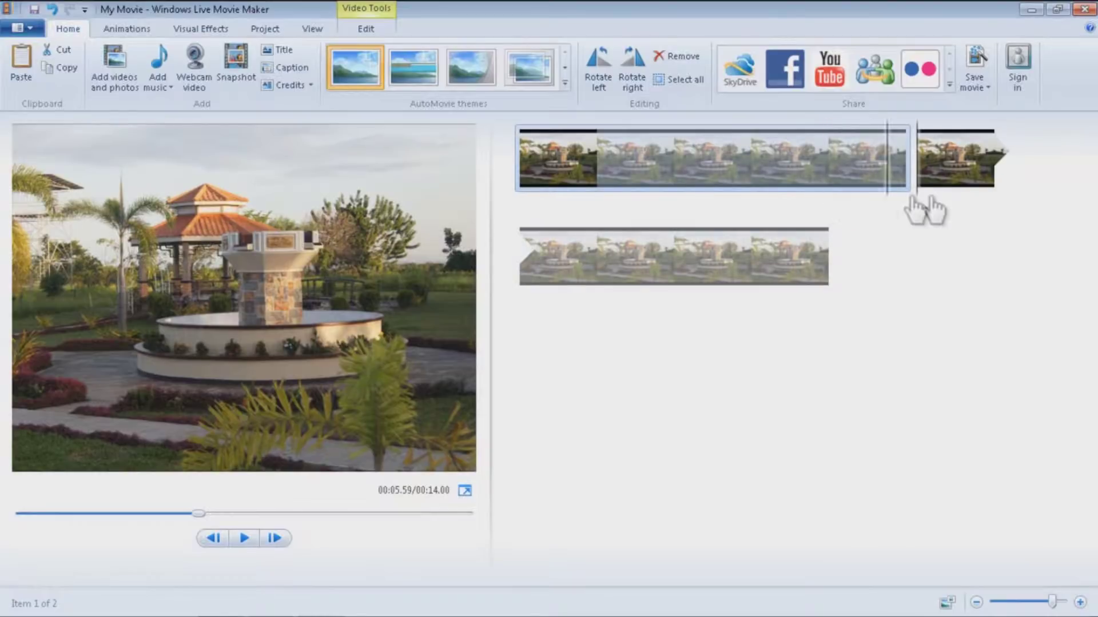
{"action": "left_click", "coordinate": [949, 189]}
{"action": "left_click", "coordinate": [838, 194]}
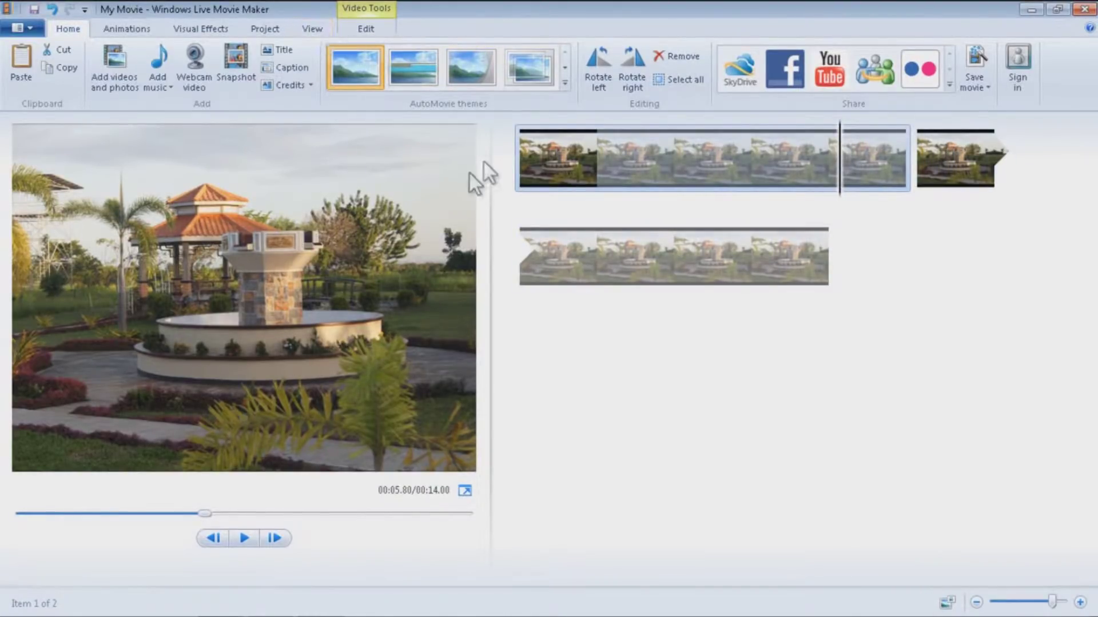
Apply a grayscale visual effect to the first fountain clip and preview it
{"action": "left_click", "coordinate": [216, 31]}
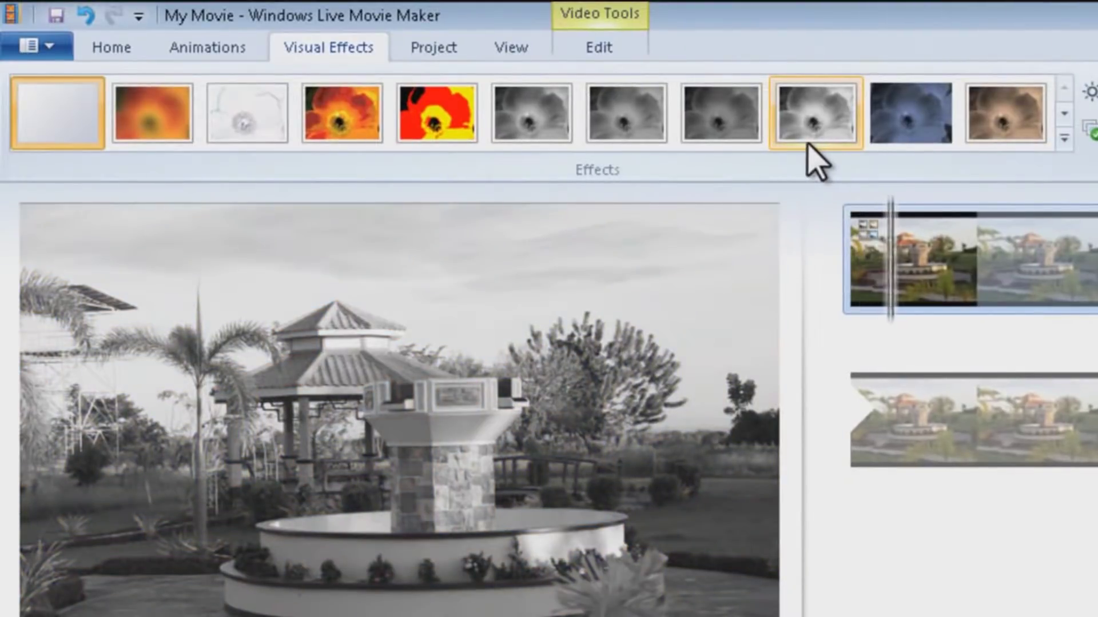
{"action": "left_click", "coordinate": [744, 122]}
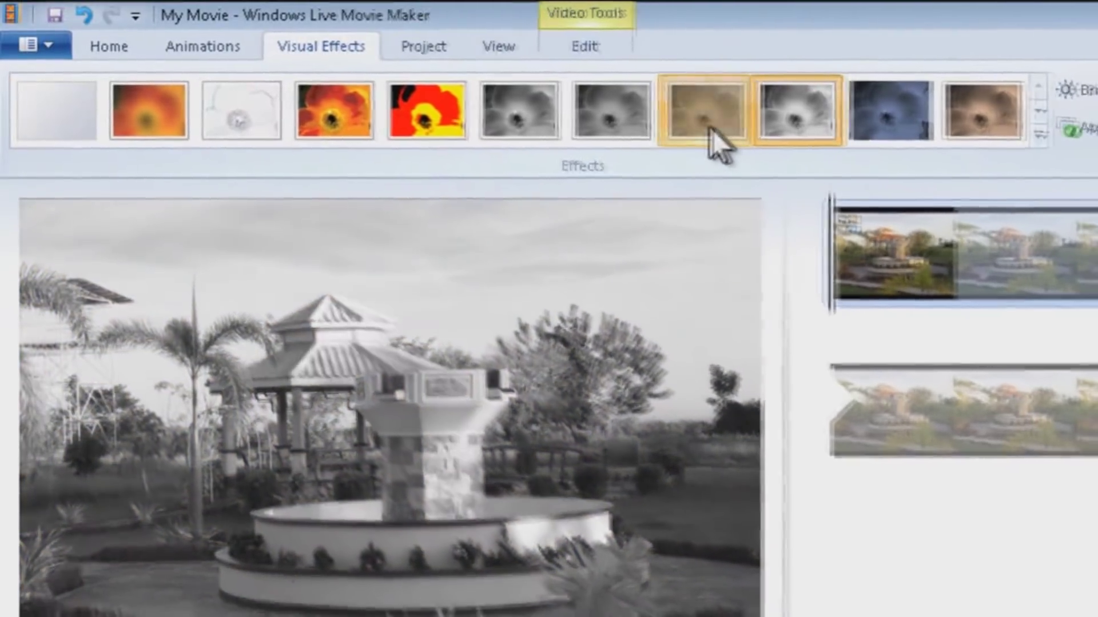
{"action": "left_click", "coordinate": [735, 129]}
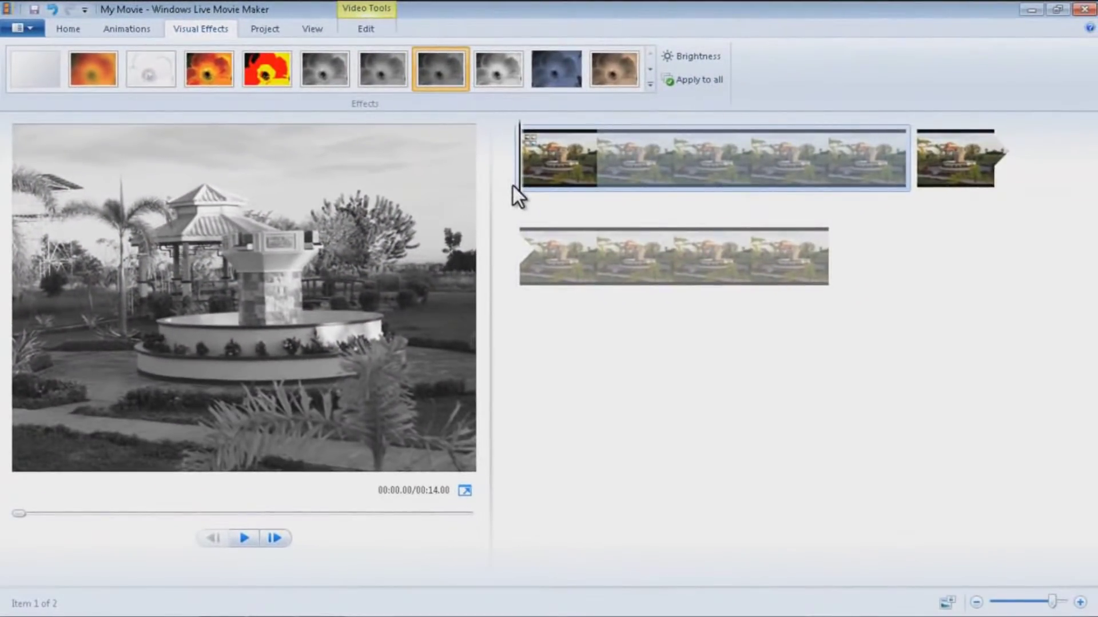
{"action": "left_click_drag", "start_coordinate": [515, 197], "coordinate": [891, 212]}
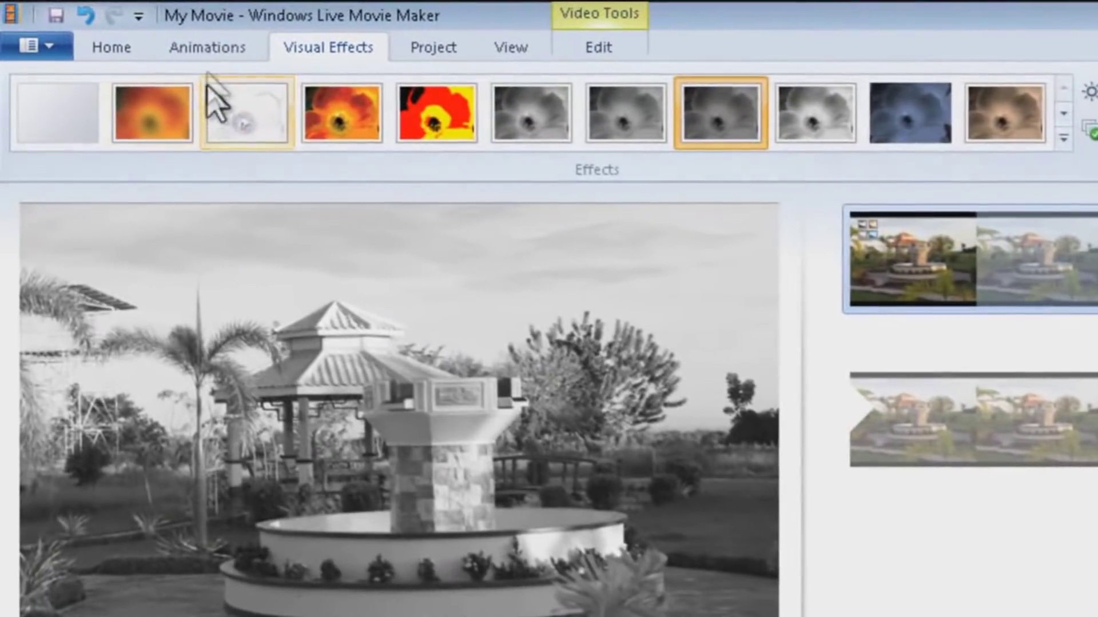
{"action": "left_click", "coordinate": [187, 45]}
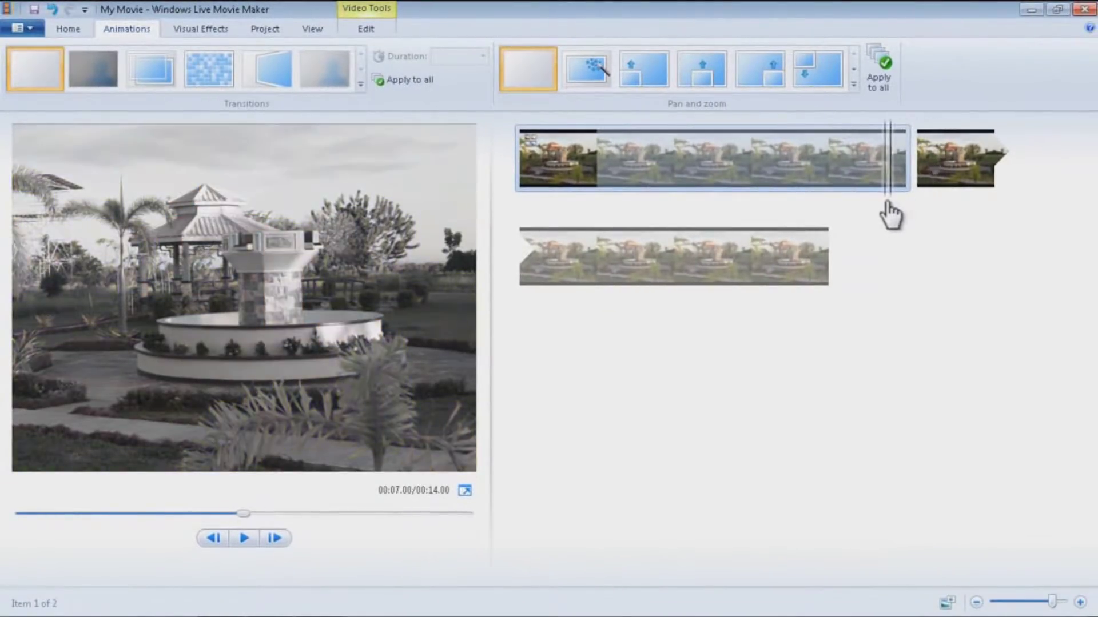
Apply the Zoom out center pan-and-zoom preset to the black-and-white first clip
{"action": "left_click_drag", "start_coordinate": [889, 202], "coordinate": [947, 202]}
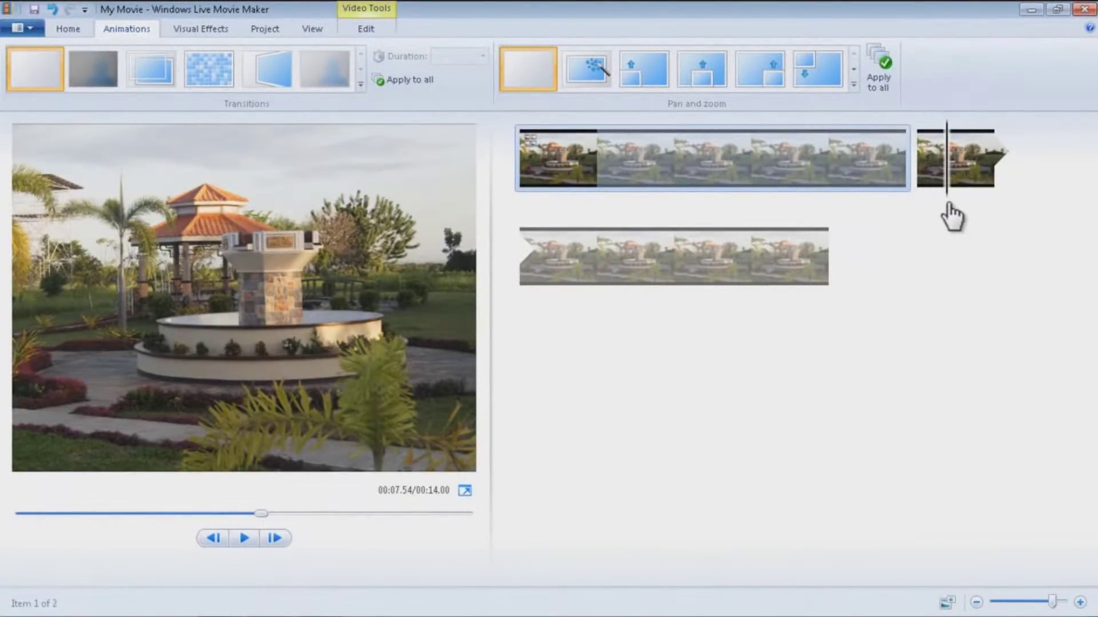
{"action": "left_click_drag", "start_coordinate": [948, 207], "coordinate": [838, 211]}
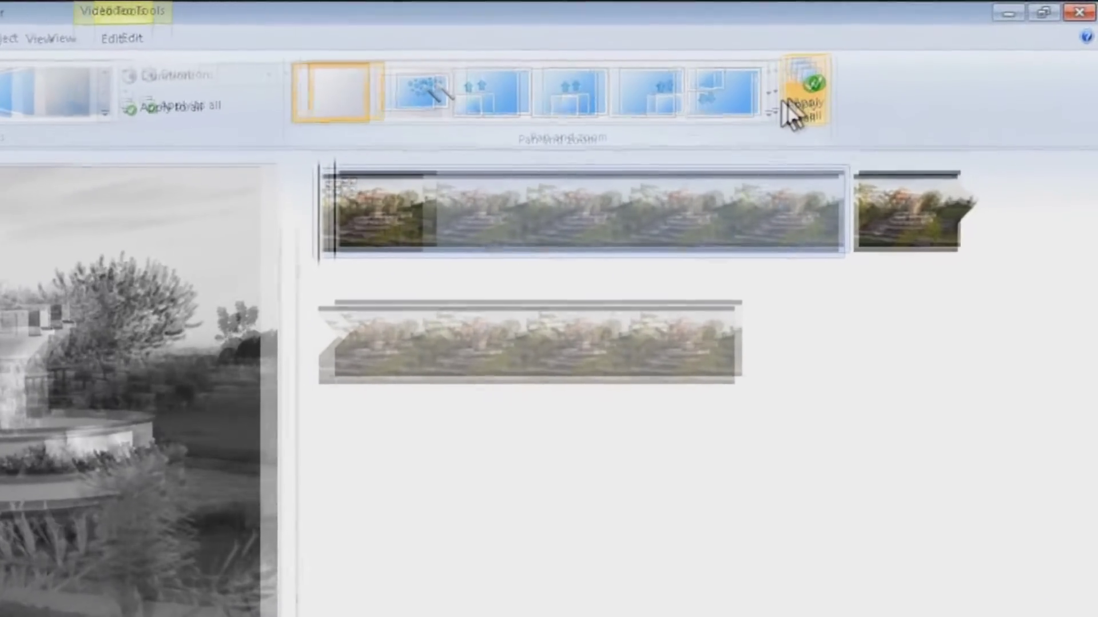
{"action": "left_click", "coordinate": [817, 80]}
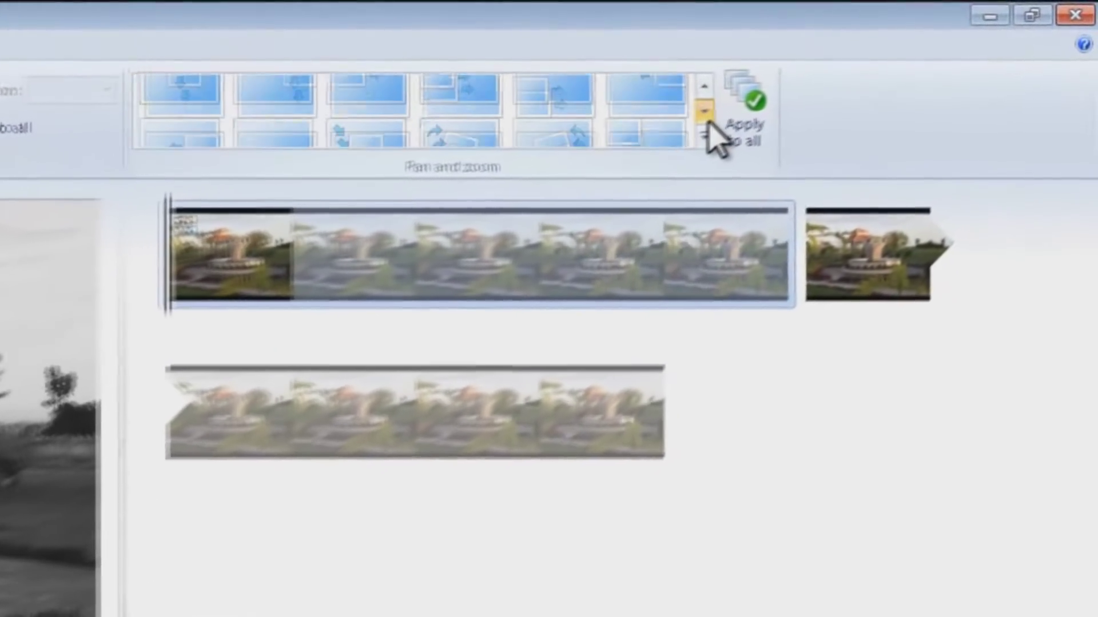
{"action": "left_click", "coordinate": [697, 115]}
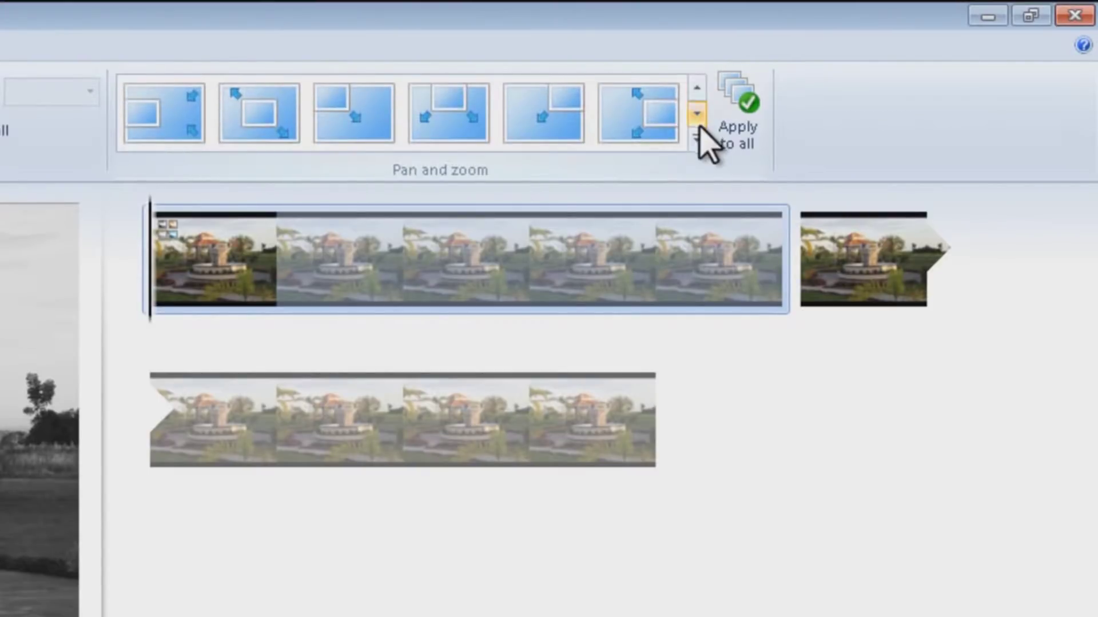
{"action": "left_click", "coordinate": [277, 136]}
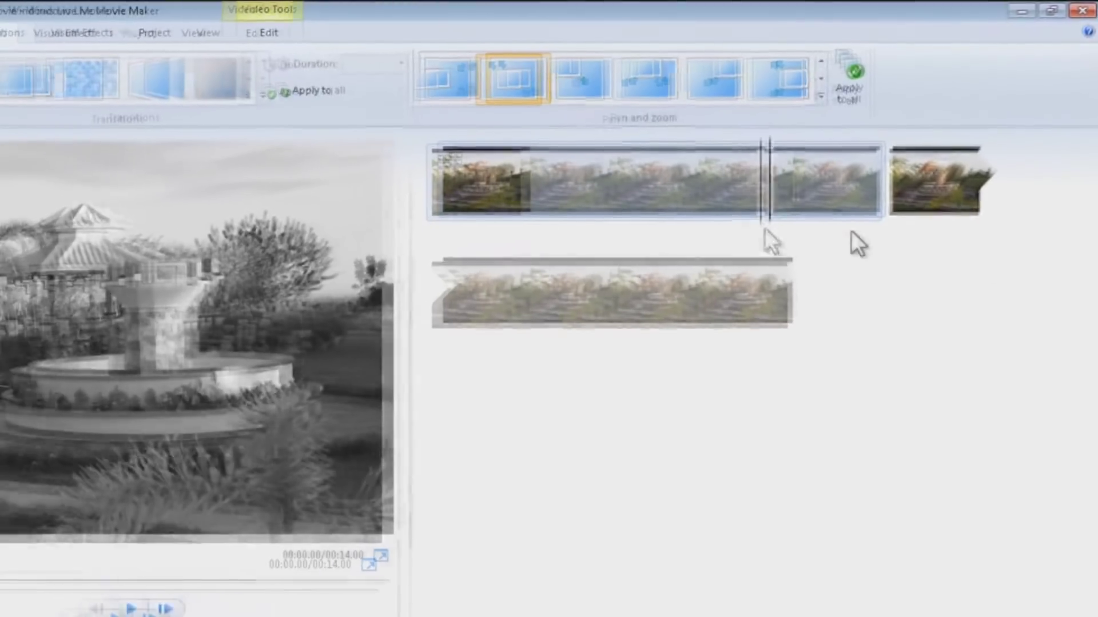
{"action": "left_click", "coordinate": [909, 211]}
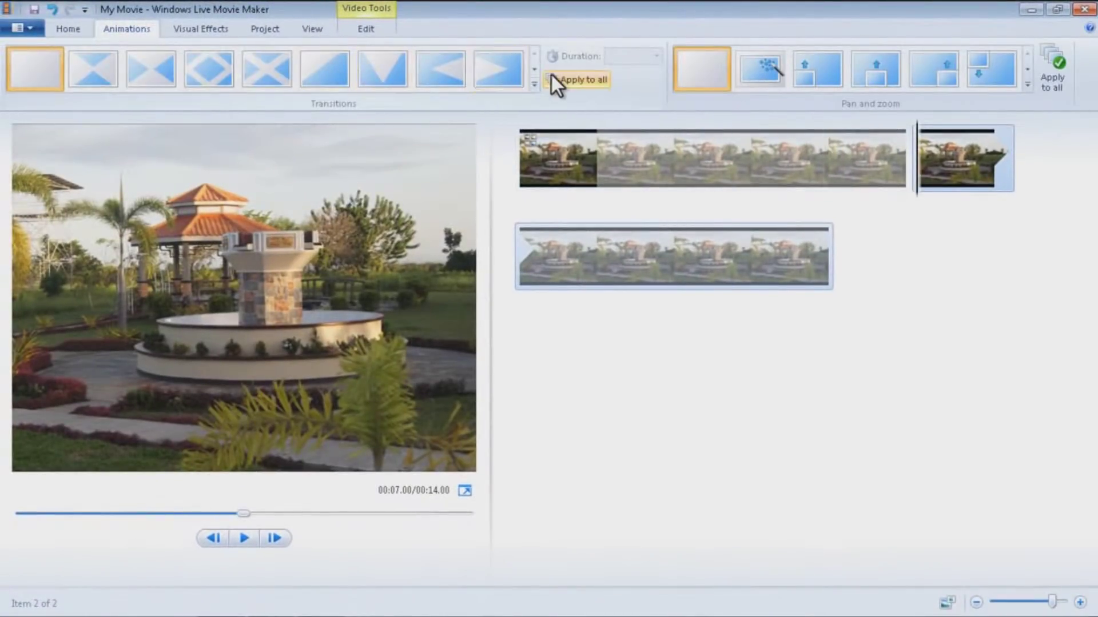
Apply a 1.50-second Blur transition into the colour second clip and preview it
{"action": "left_click", "coordinate": [539, 71]}
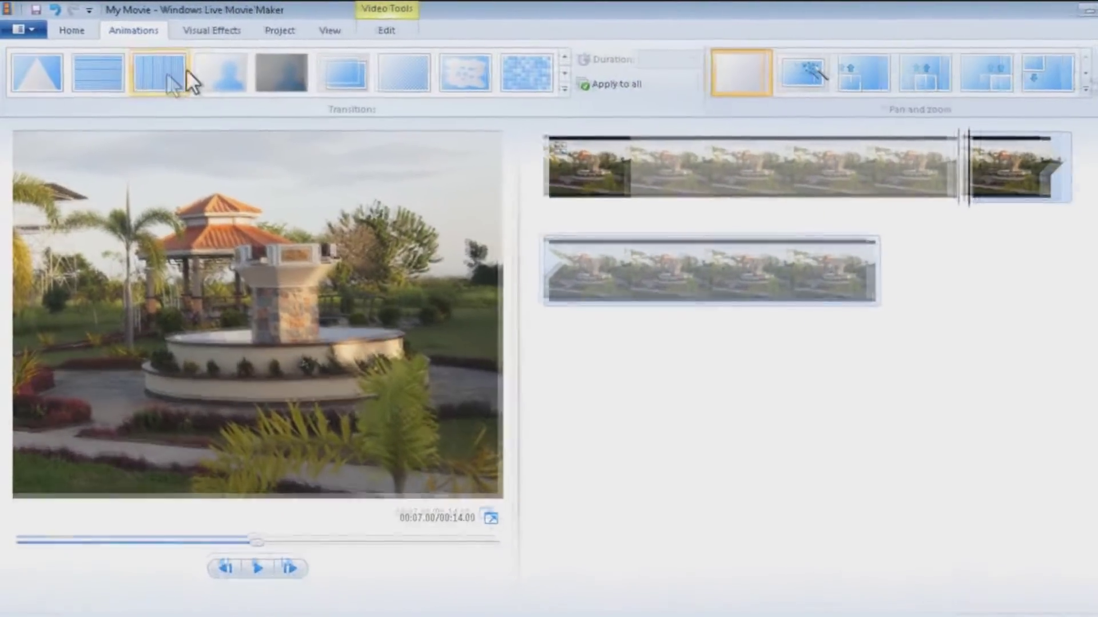
{"action": "left_click", "coordinate": [222, 73]}
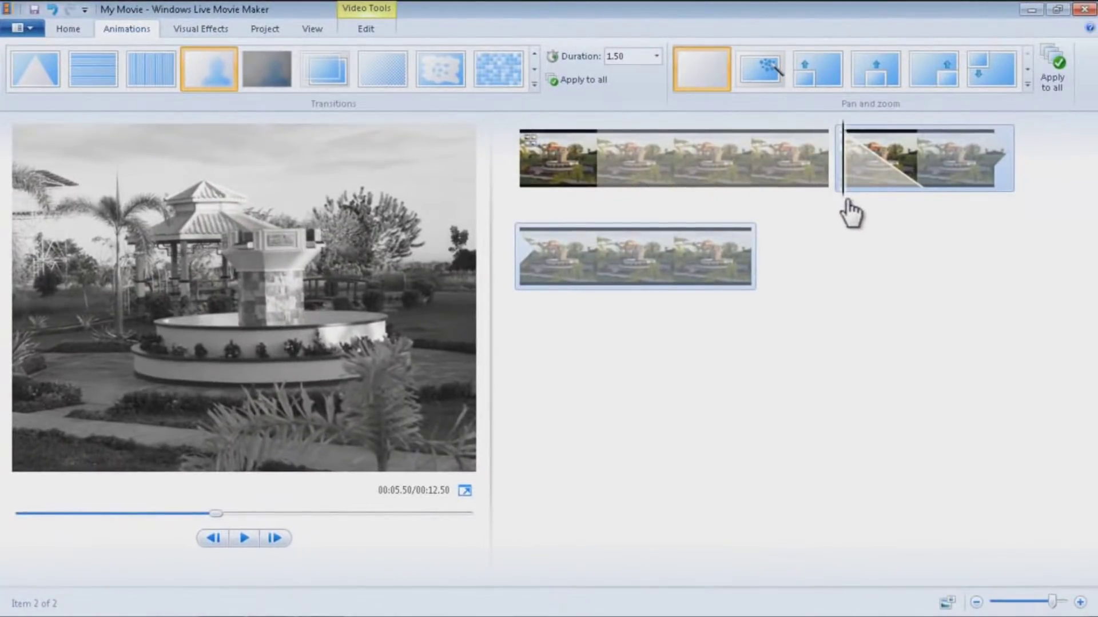
{"action": "left_click_drag", "start_coordinate": [845, 203], "coordinate": [955, 222]}
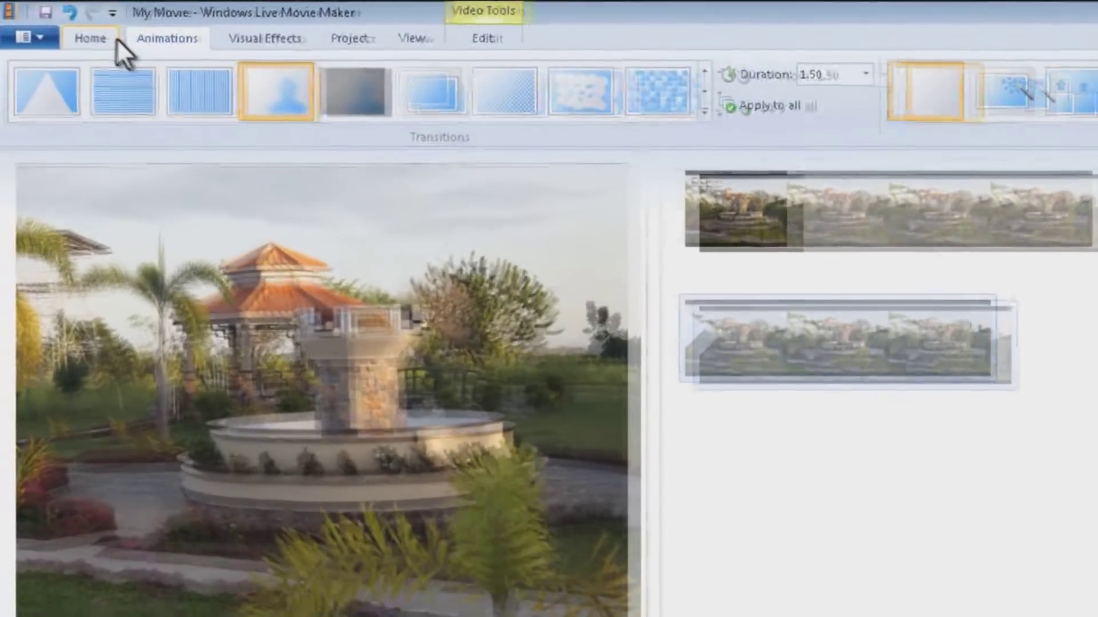
{"action": "left_click", "coordinate": [115, 39]}
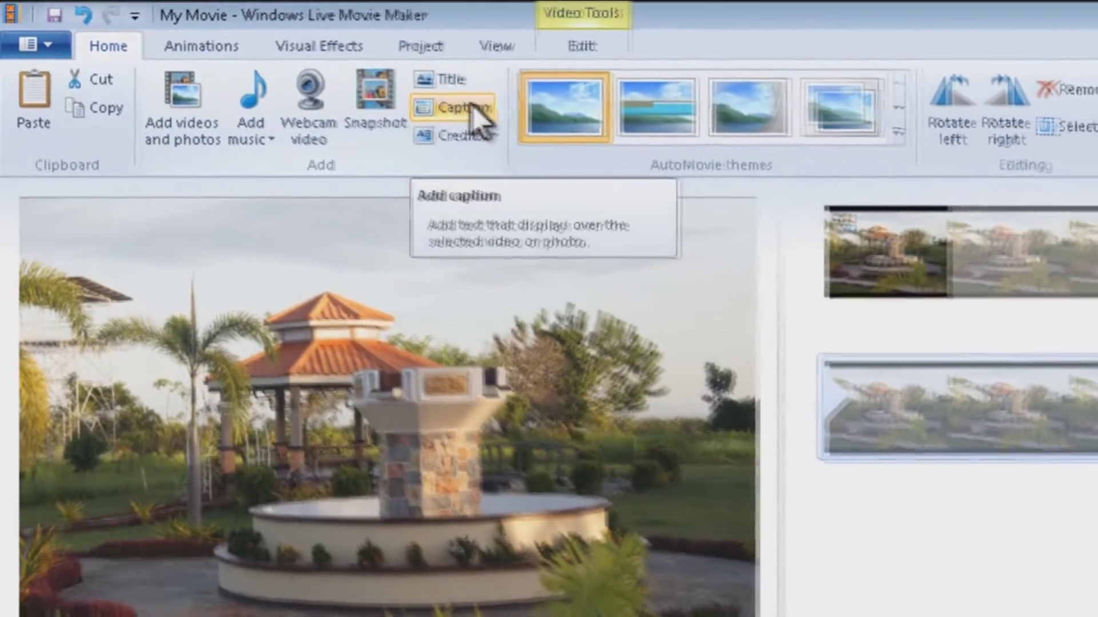
Add a caption at 7.25 s on the second clip, clear its text, and position it over the fountain's top
{"action": "left_click", "coordinate": [466, 108]}
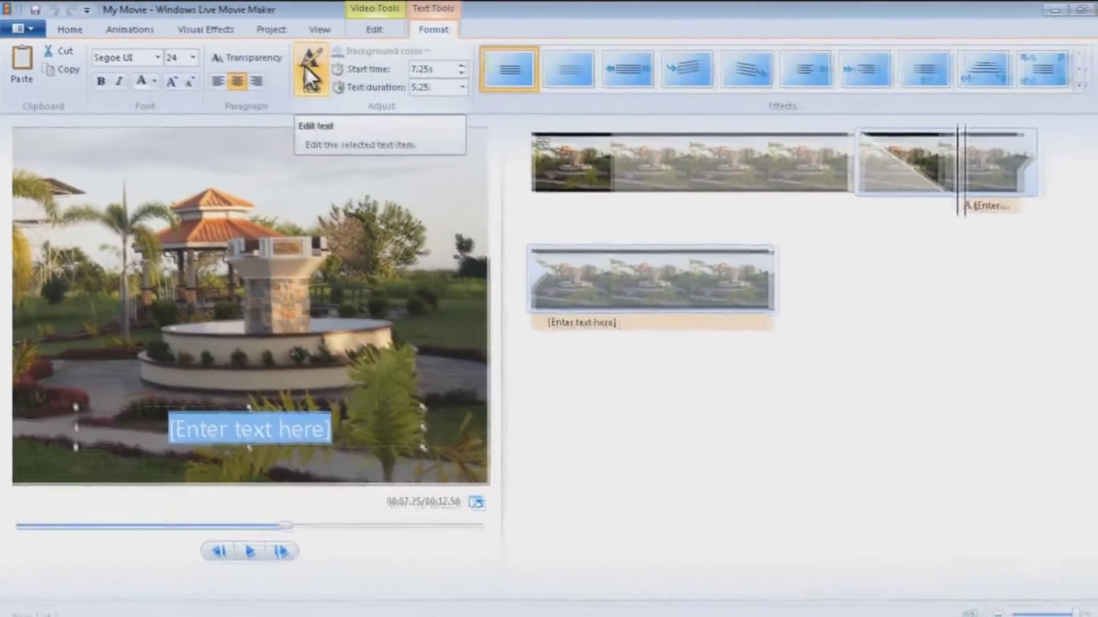
{"action": "left_click", "coordinate": [304, 64]}
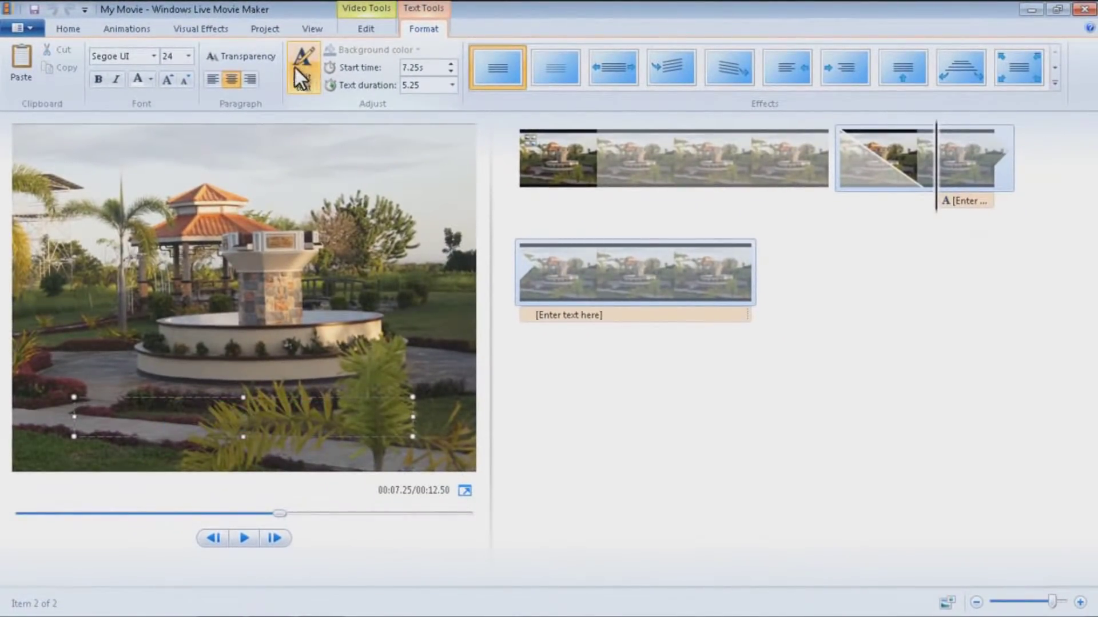
{"action": "left_click_drag", "start_coordinate": [250, 396], "coordinate": [255, 248]}
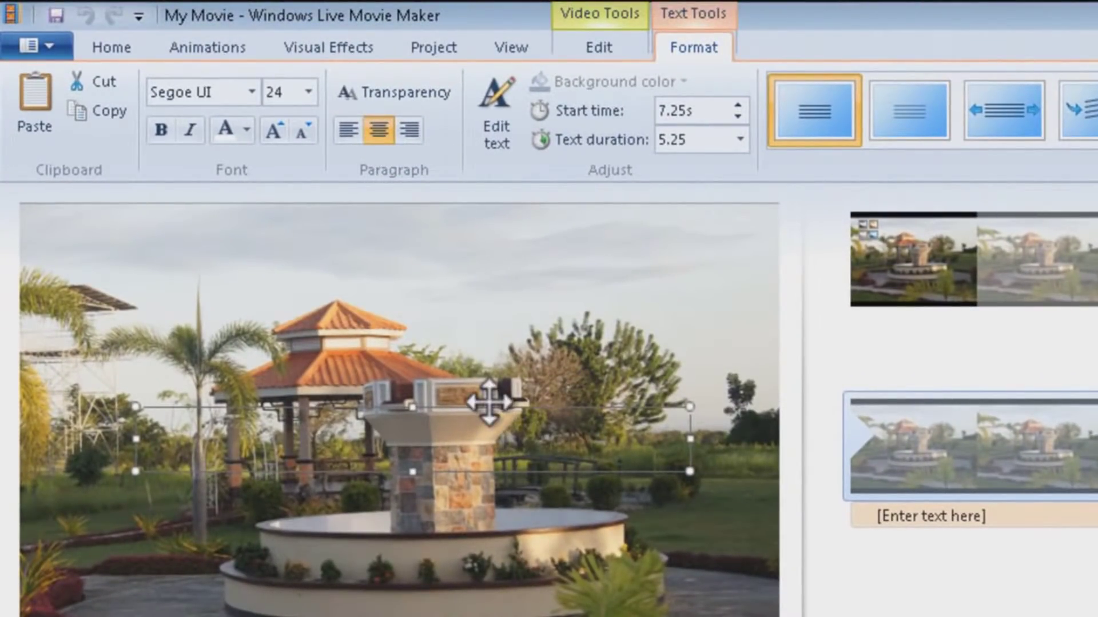
{"action": "left_click_drag", "start_coordinate": [489, 403], "coordinate": [489, 417]}
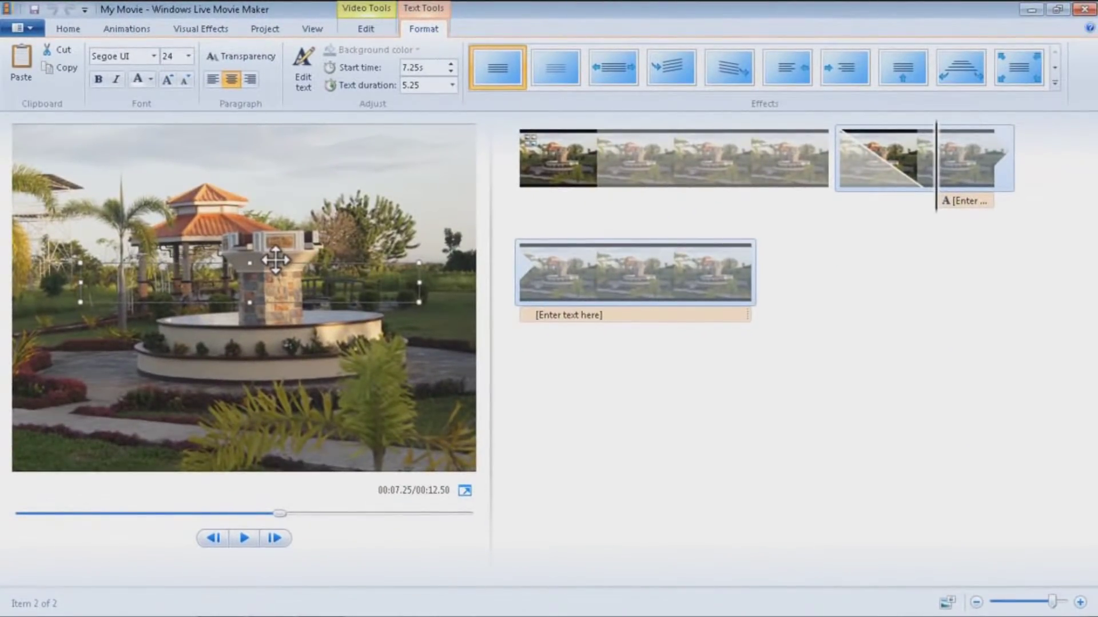
{"action": "left_click_drag", "start_coordinate": [276, 260], "coordinate": [277, 256]}
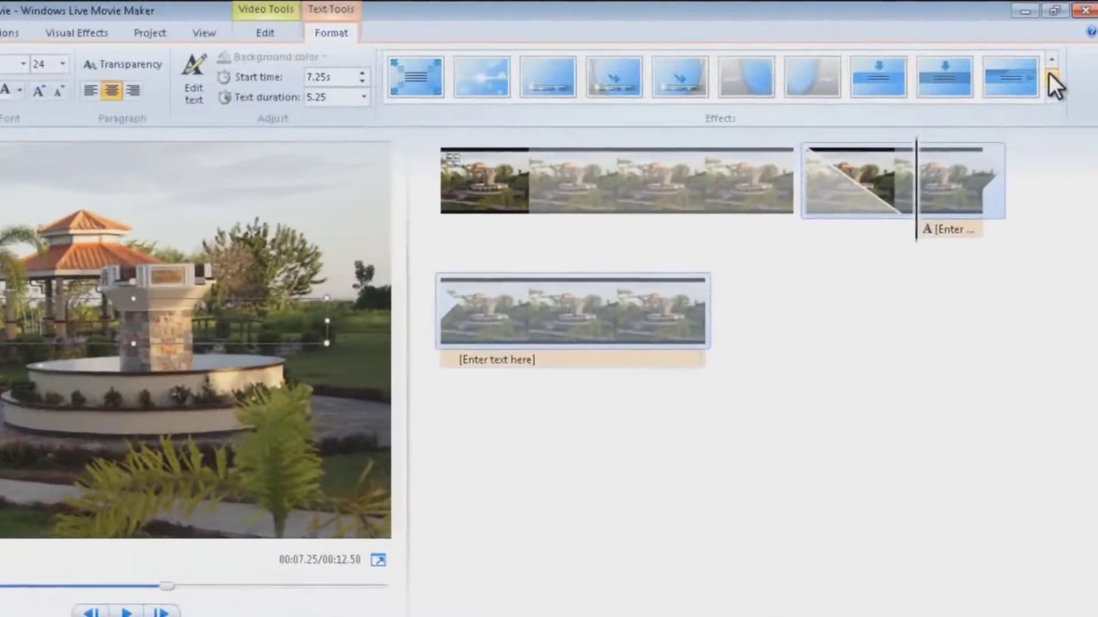
{"action": "left_click", "coordinate": [1055, 71]}
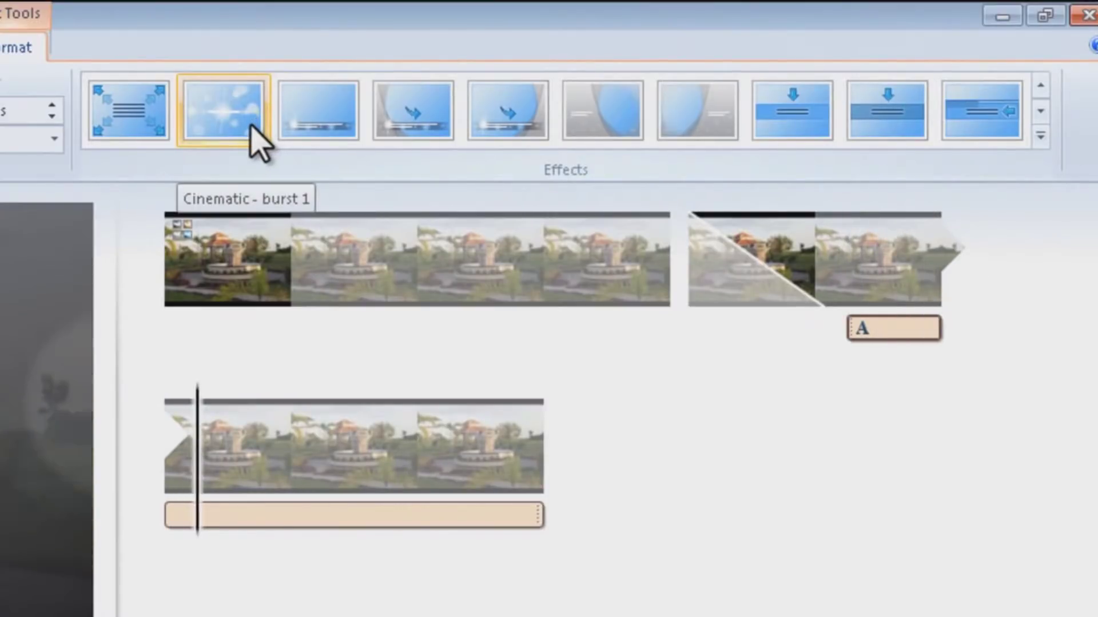
Give the caption the Cinematic - burst 1 effect and a 3.00-second text duration
{"action": "left_click", "coordinate": [258, 143]}
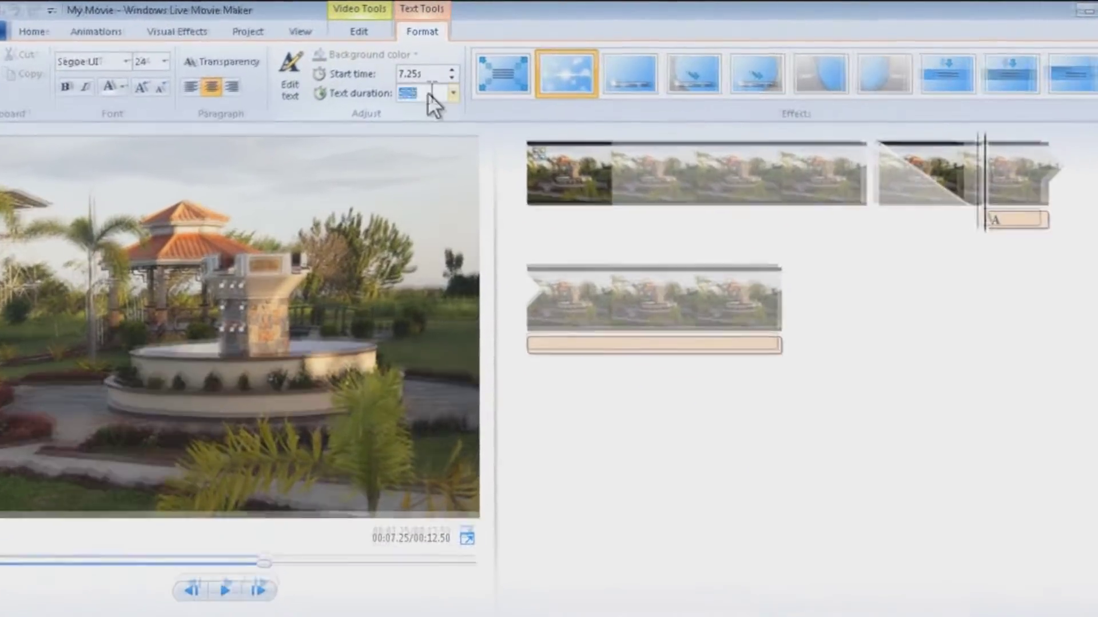
{"action": "left_click", "coordinate": [431, 85]}
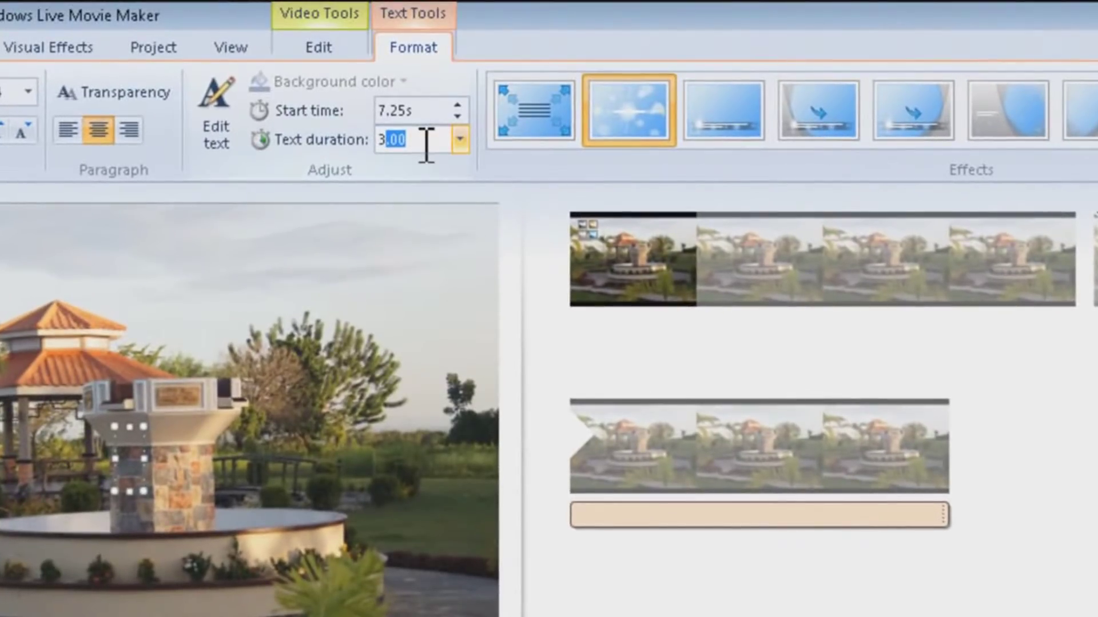
{"action": "type", "text": "3"}
{"action": "key", "text": "Return"}
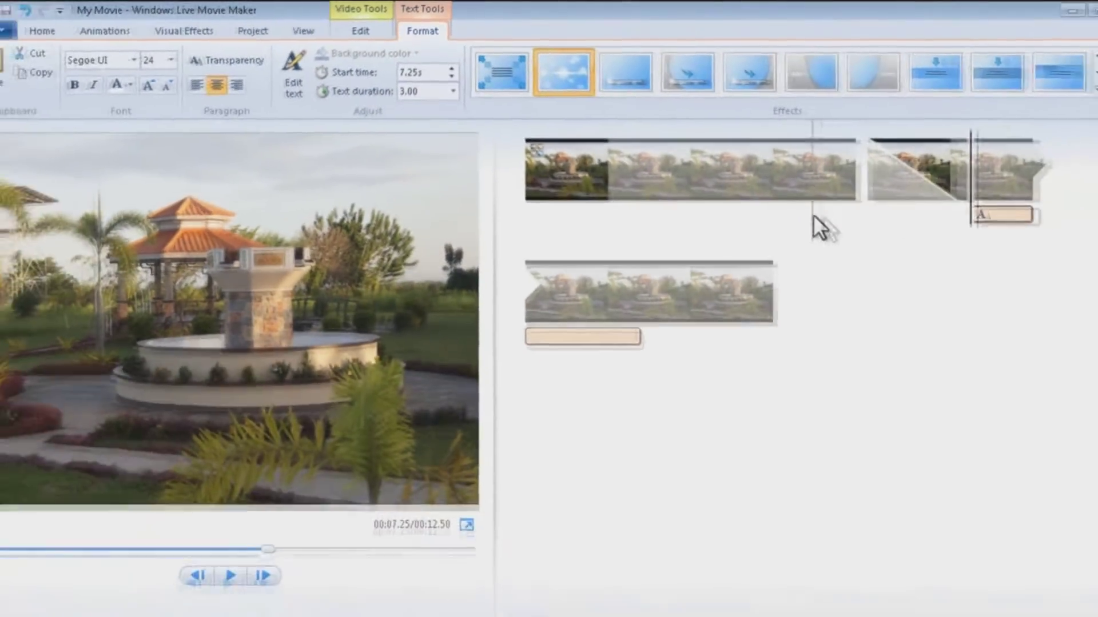
{"action": "left_click_drag", "start_coordinate": [900, 272], "coordinate": [809, 249]}
Place the caption to start at 4.04 s in the first clip and scrub through its burst effect
{"action": "left_click_drag", "start_coordinate": [742, 205], "coordinate": [761, 205]}
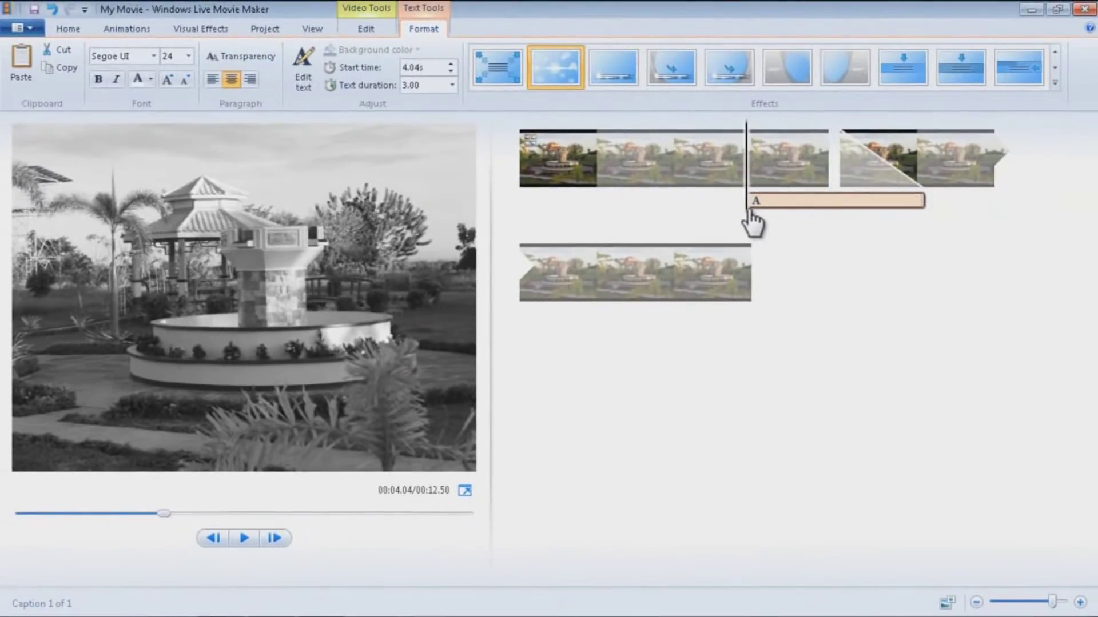
{"action": "left_click", "coordinate": [728, 216]}
{"action": "left_click_drag", "start_coordinate": [769, 211], "coordinate": [739, 209]}
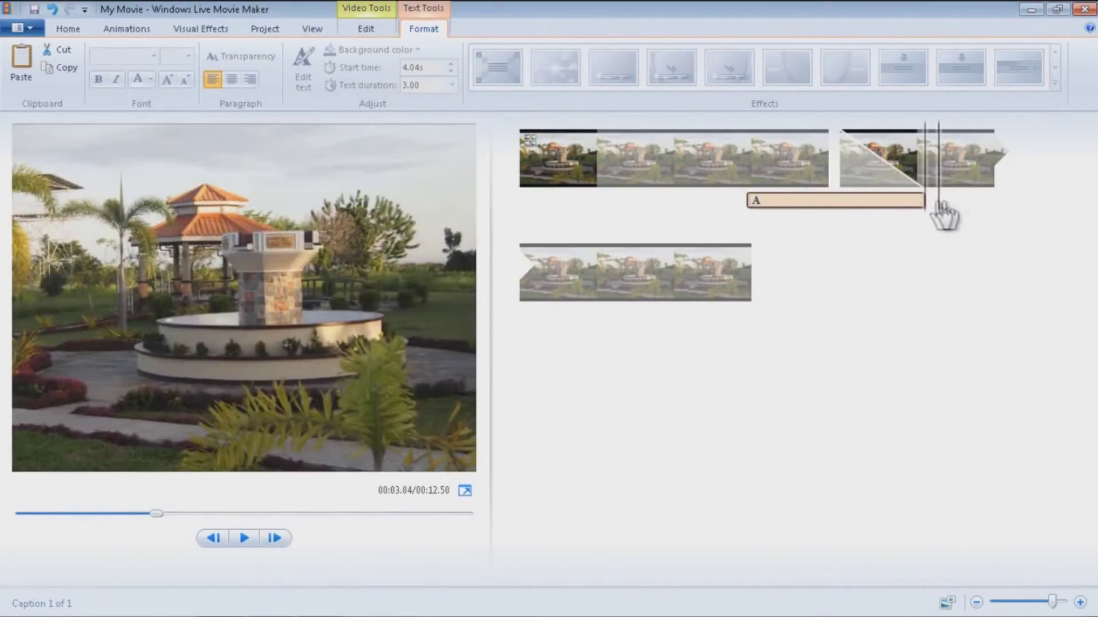
{"action": "left_click", "coordinate": [954, 212]}
{"action": "left_click", "coordinate": [520, 197]}
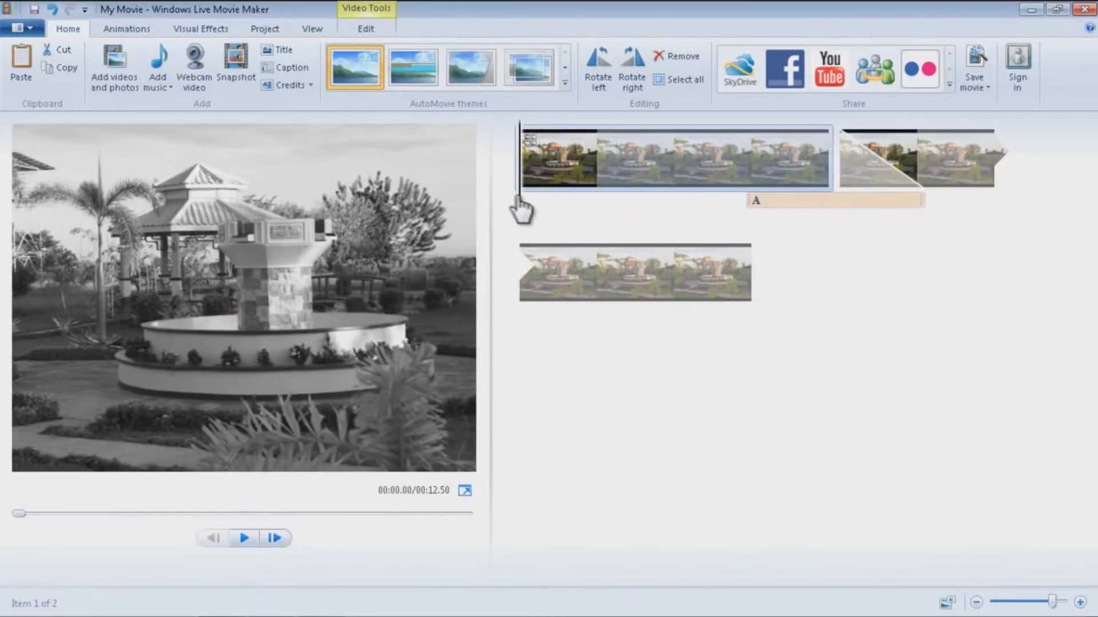
{"action": "key", "text": "space"}
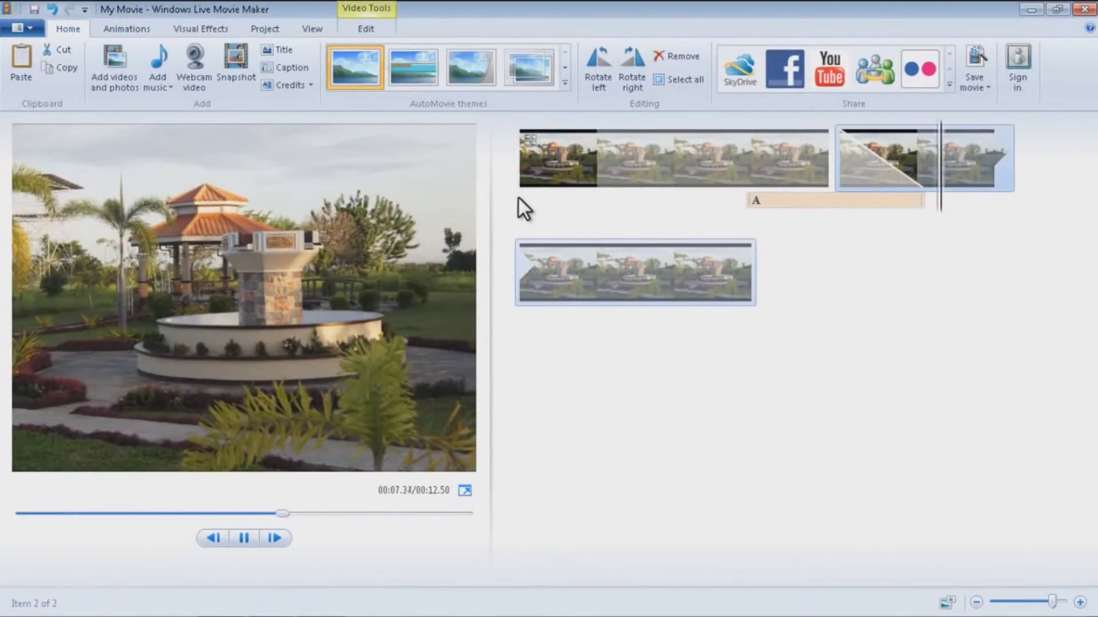
{"action": "key", "text": "space"}
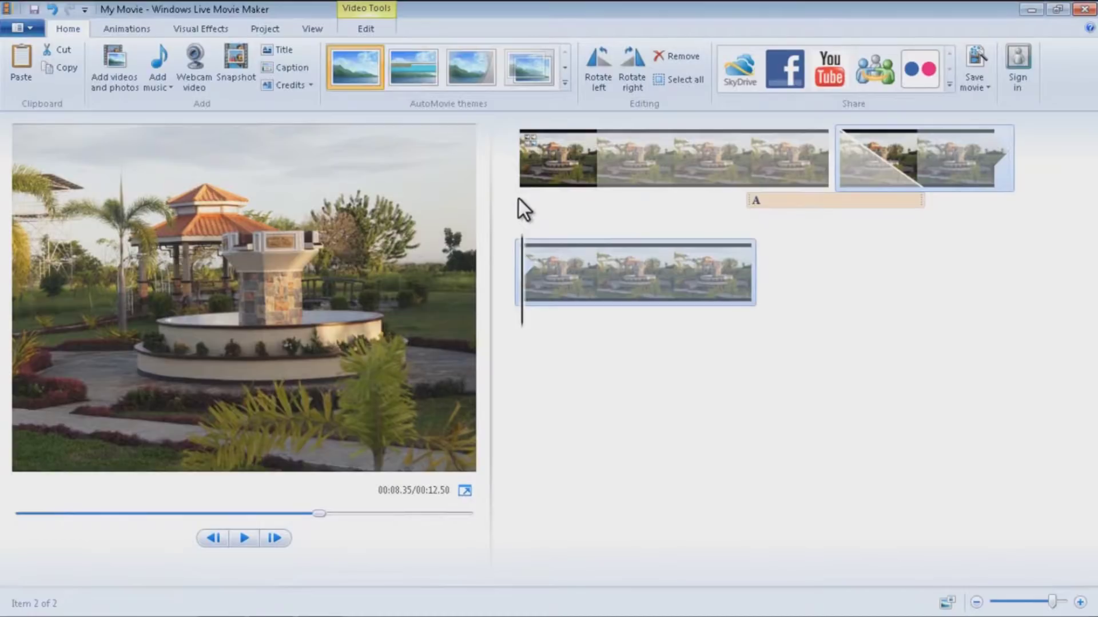
{"action": "left_click", "coordinate": [523, 182]}
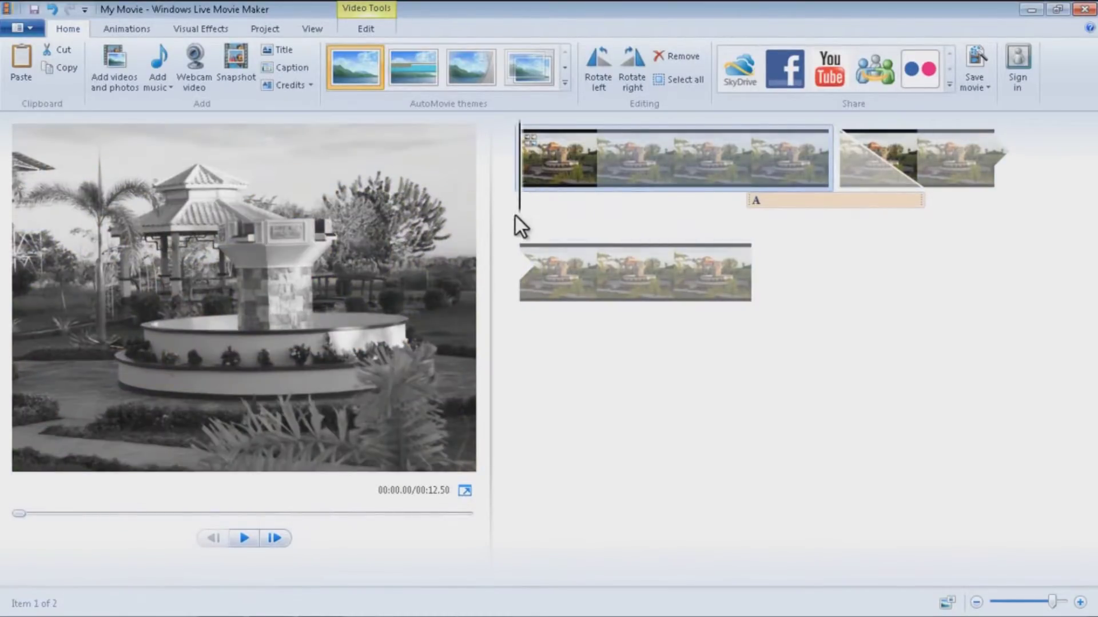
{"action": "left_click_drag", "start_coordinate": [521, 212], "coordinate": [869, 216]}
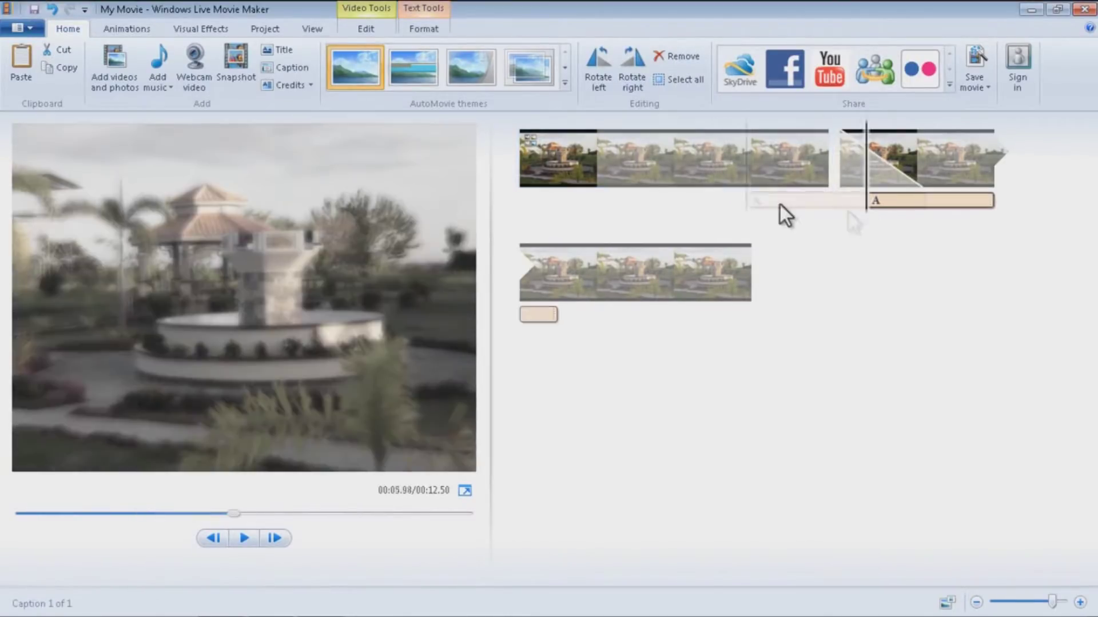
Change the first clip's duration from 7.00 to 5.00 seconds, making the movie 10.50 seconds long
{"action": "left_click", "coordinate": [753, 188]}
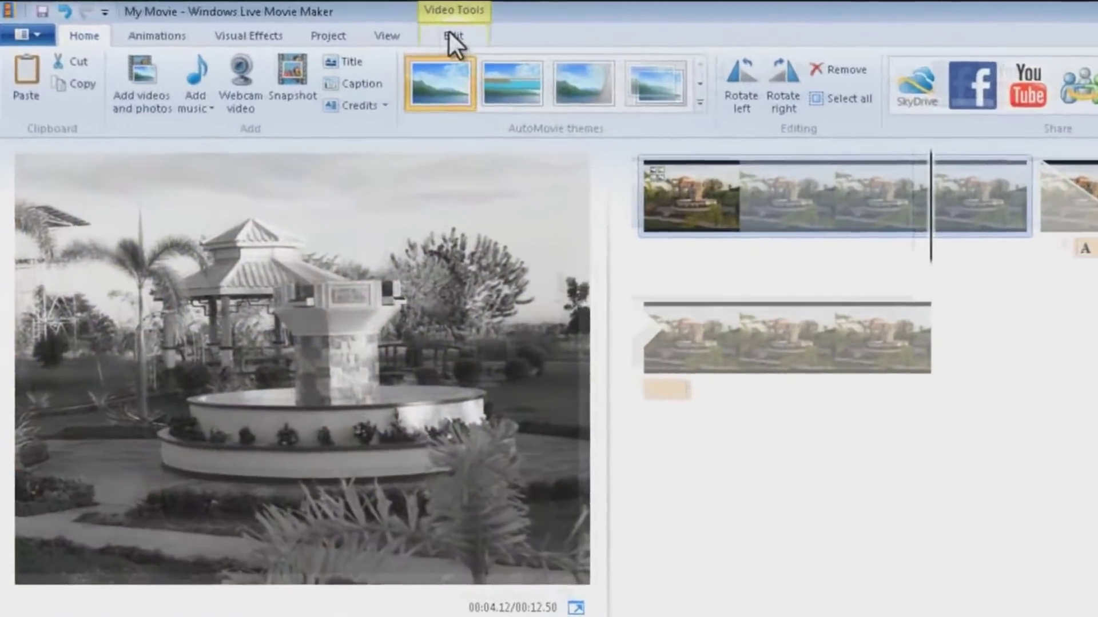
{"action": "left_click", "coordinate": [375, 29]}
{"action": "left_click", "coordinate": [456, 112]}
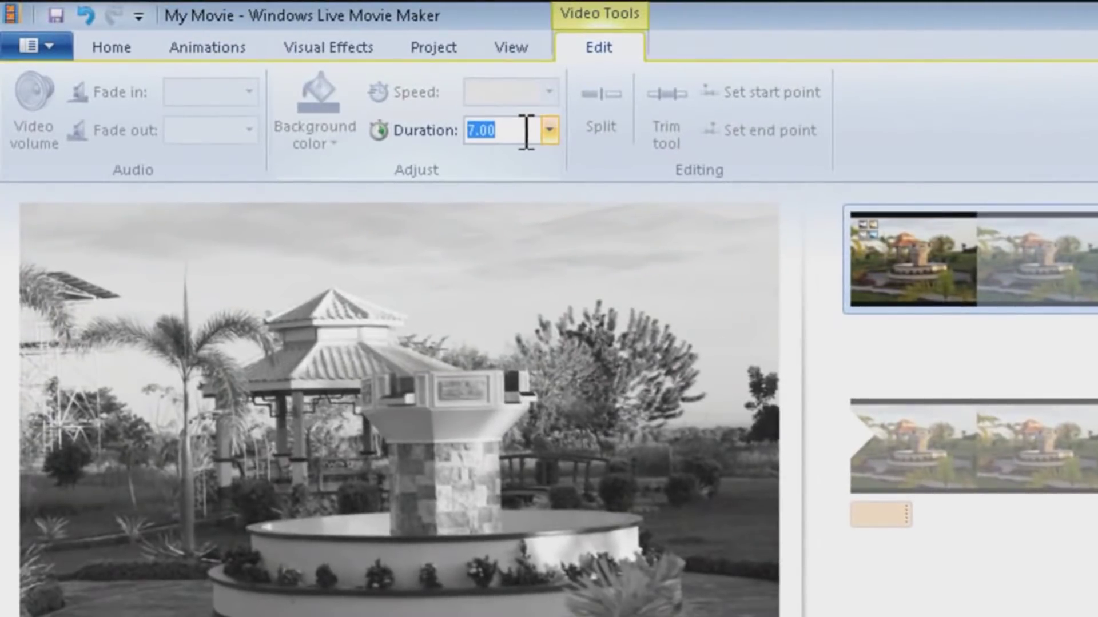
{"action": "type", "text": "5"}
{"action": "key", "text": "Return"}
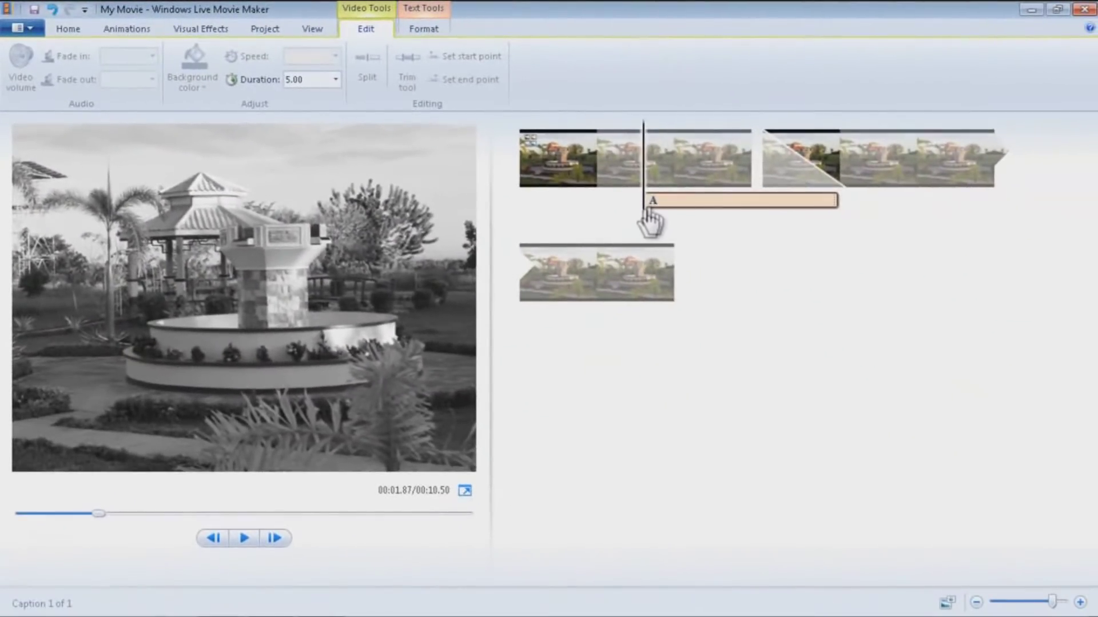
{"action": "left_click", "coordinate": [558, 221]}
{"action": "left_click_drag", "start_coordinate": [558, 220], "coordinate": [531, 219]}
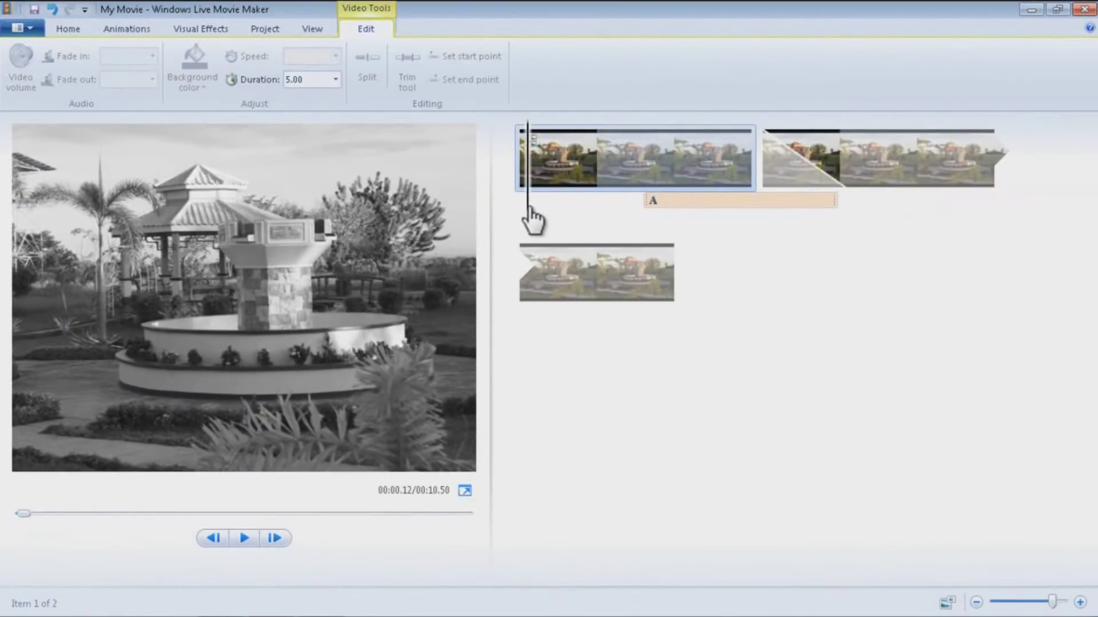
Remove the first clip's effect, make the second clip black-and-white, and play a preview
{"action": "left_click", "coordinate": [142, 30]}
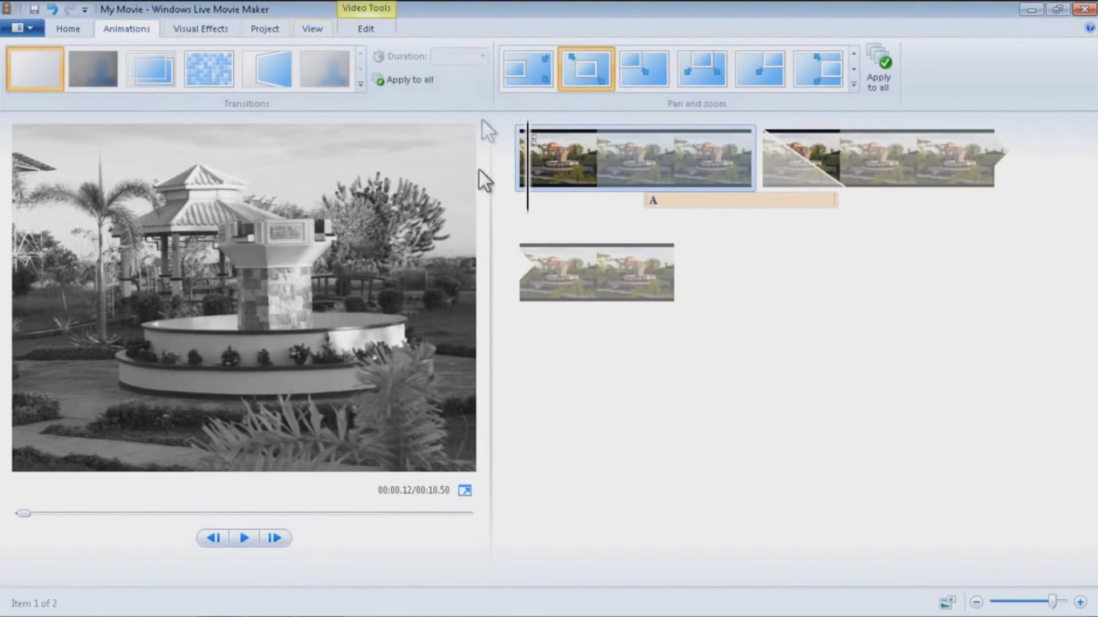
{"action": "left_click", "coordinate": [201, 29]}
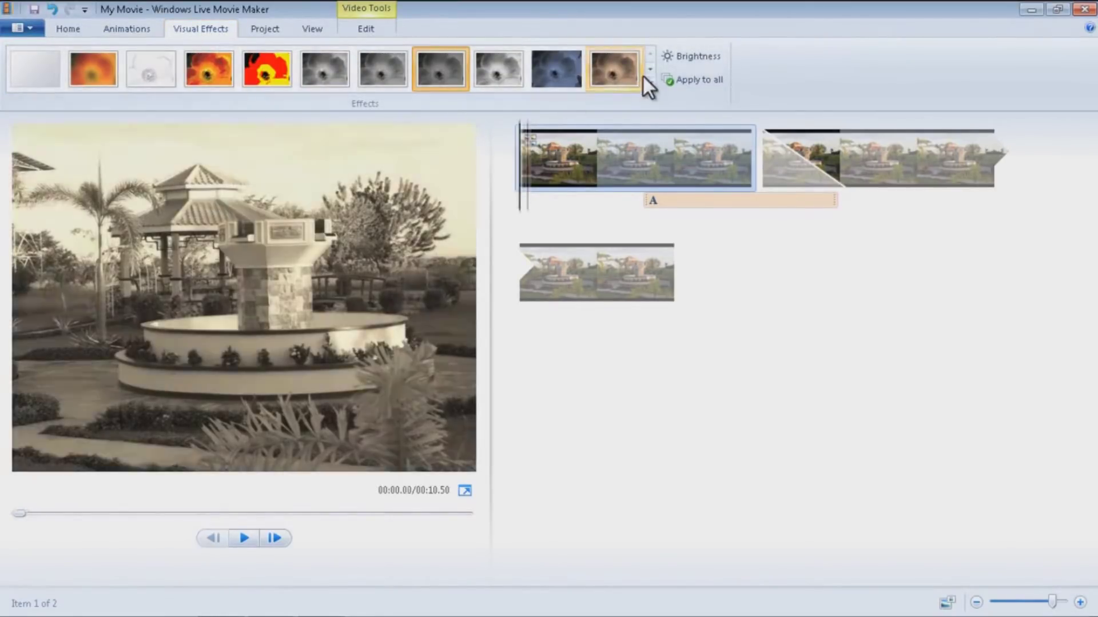
{"action": "left_click", "coordinate": [650, 69]}
{"action": "left_click", "coordinate": [651, 55]}
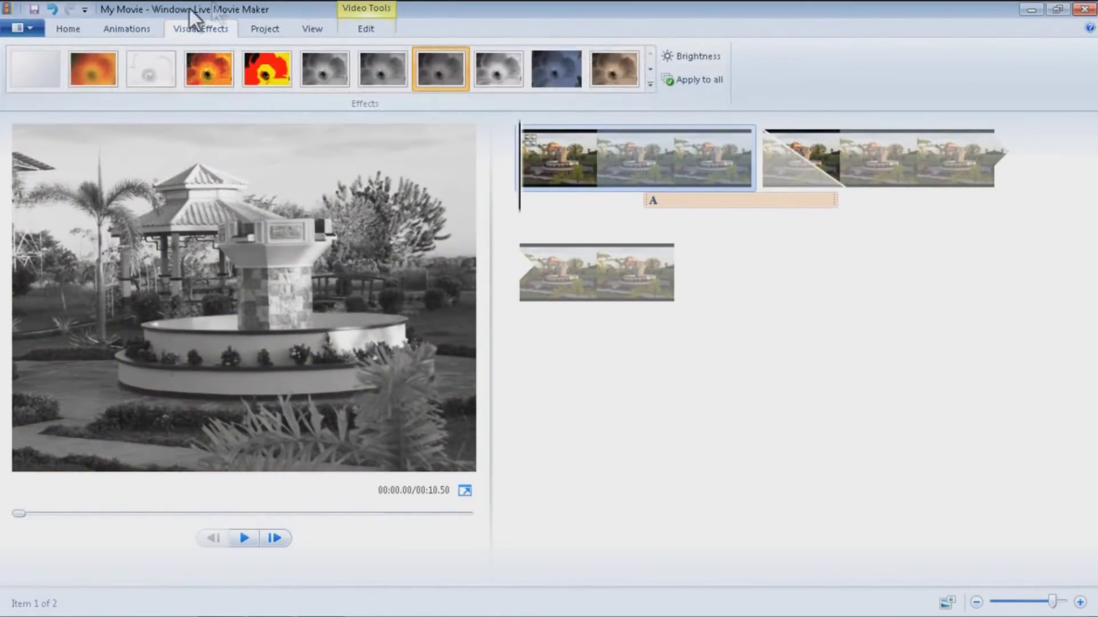
{"action": "left_click", "coordinate": [29, 63]}
{"action": "left_click", "coordinate": [918, 164]}
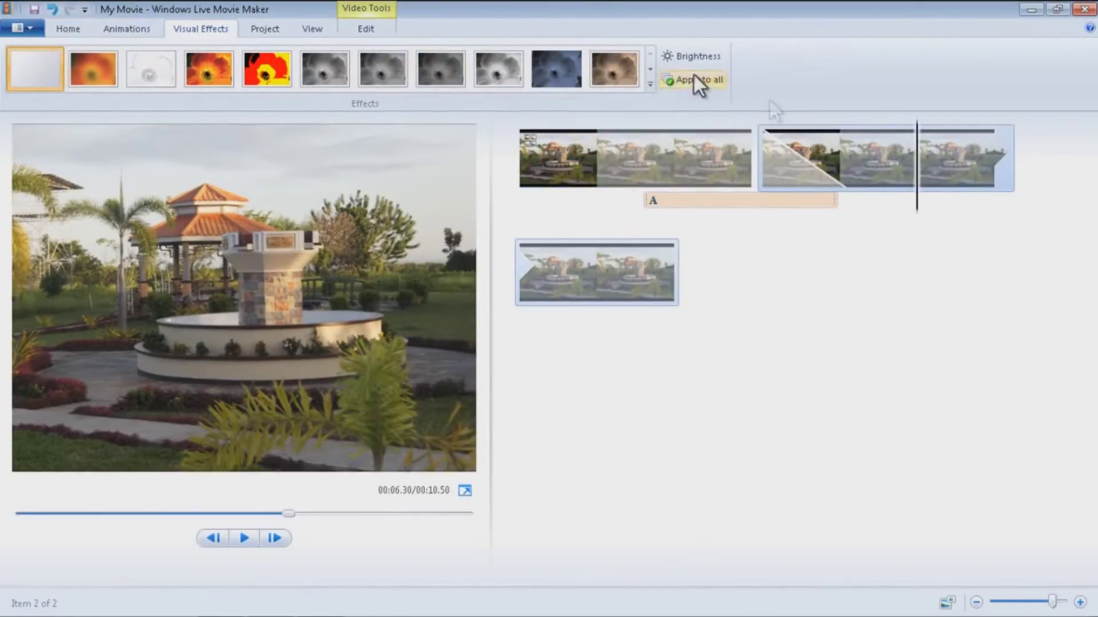
{"action": "left_click", "coordinate": [508, 80]}
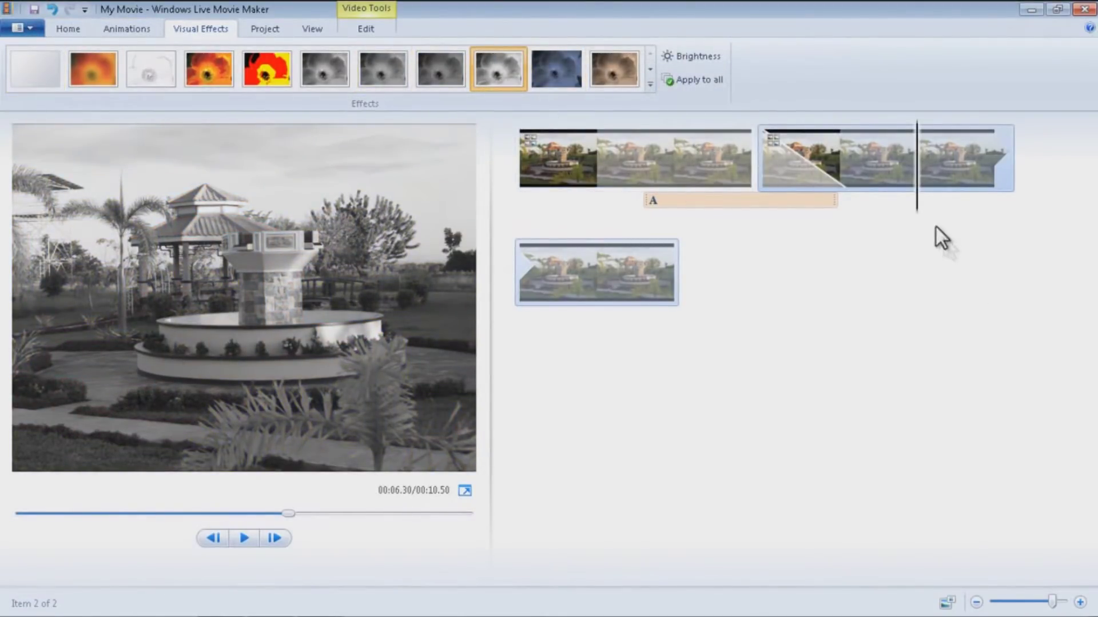
{"action": "left_click", "coordinate": [642, 184]}
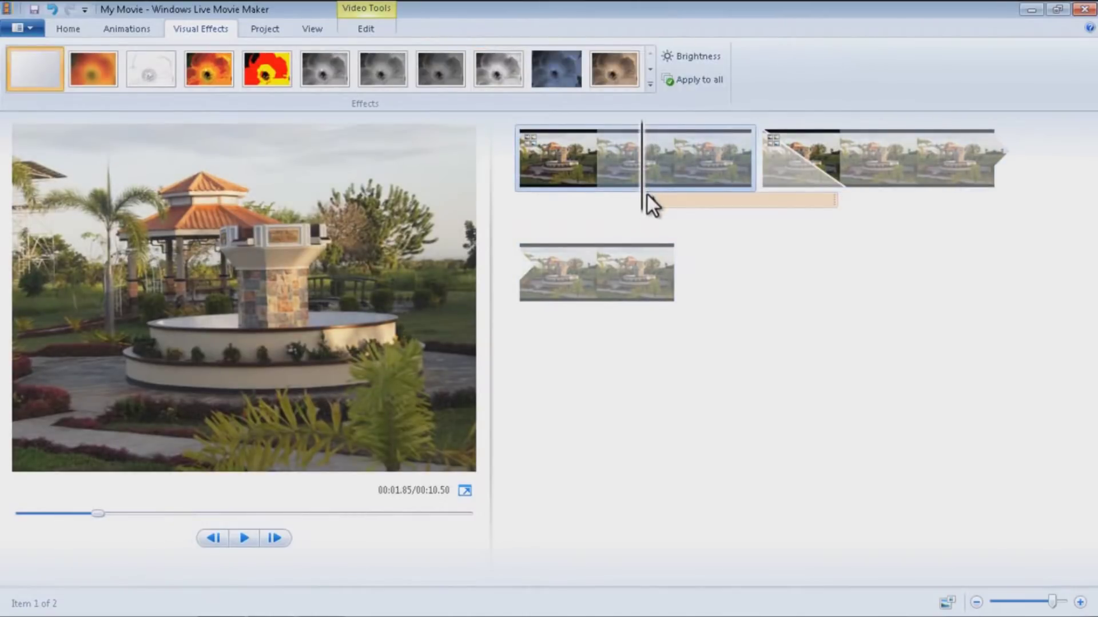
{"action": "key", "text": "space"}
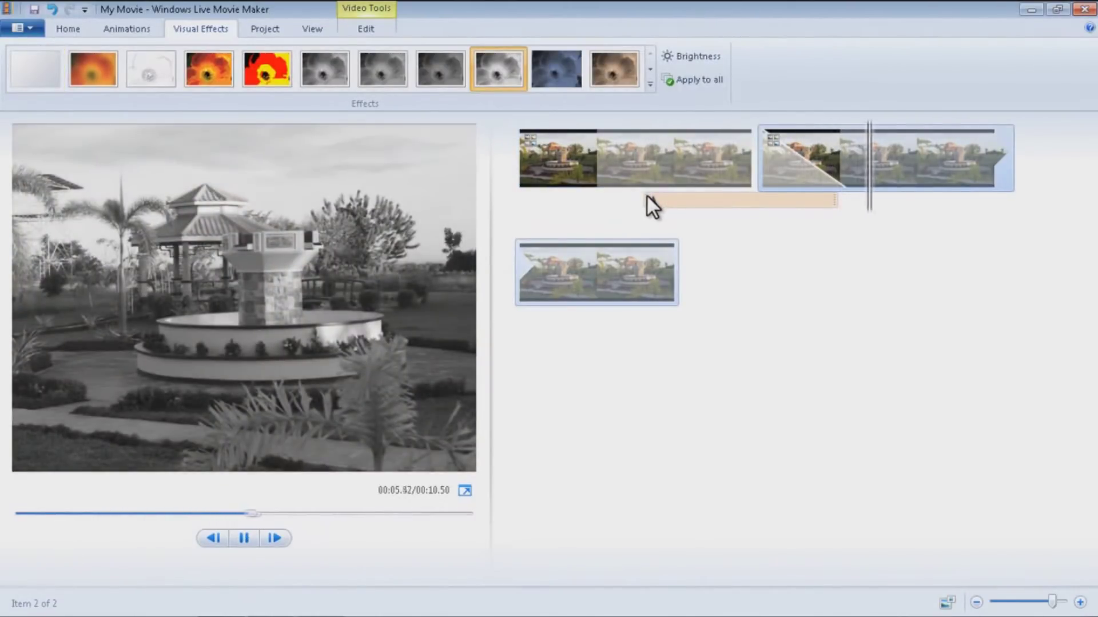
{"action": "key", "text": "space"}
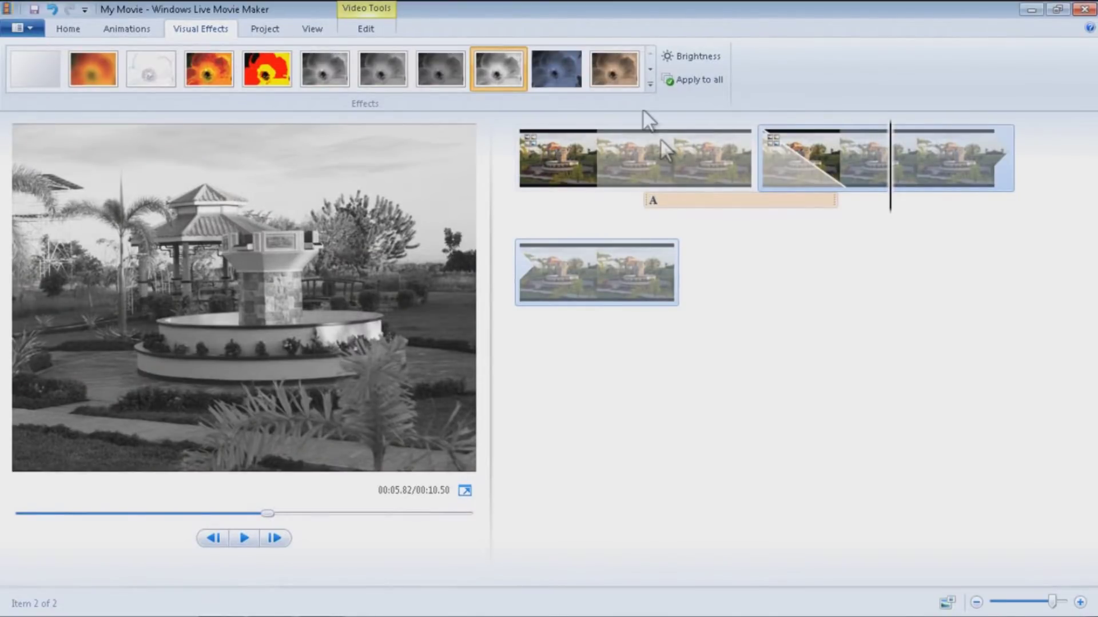
Set the second clip to no effect and make the first clip black-and-white
{"action": "left_click", "coordinate": [609, 67]}
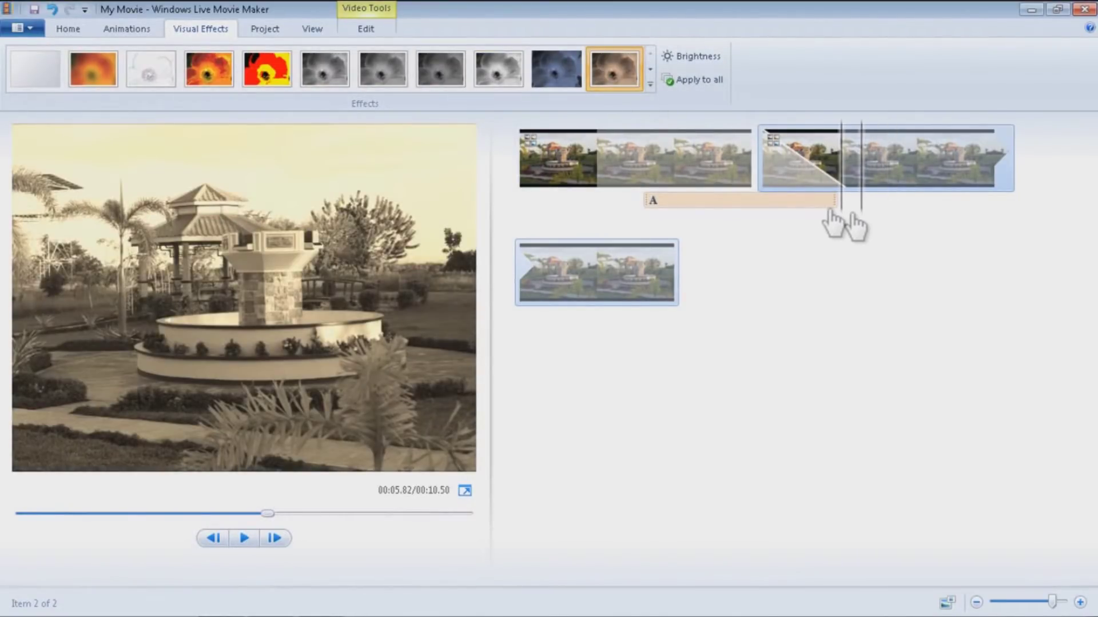
{"action": "left_click", "coordinate": [706, 207]}
{"action": "left_click", "coordinate": [838, 207]}
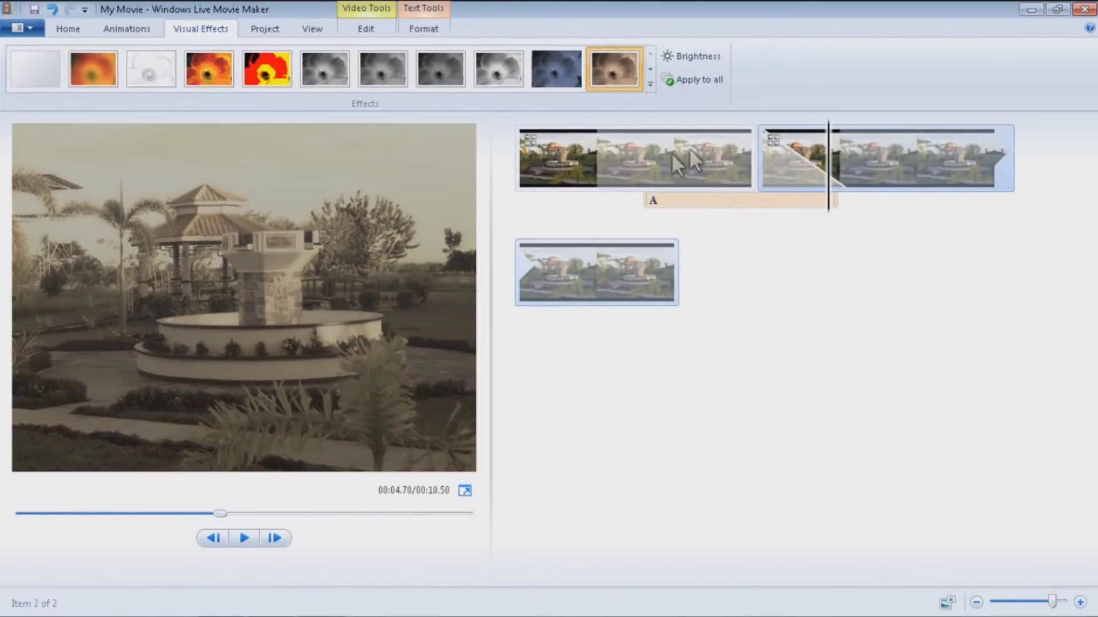
{"action": "left_click", "coordinate": [35, 69]}
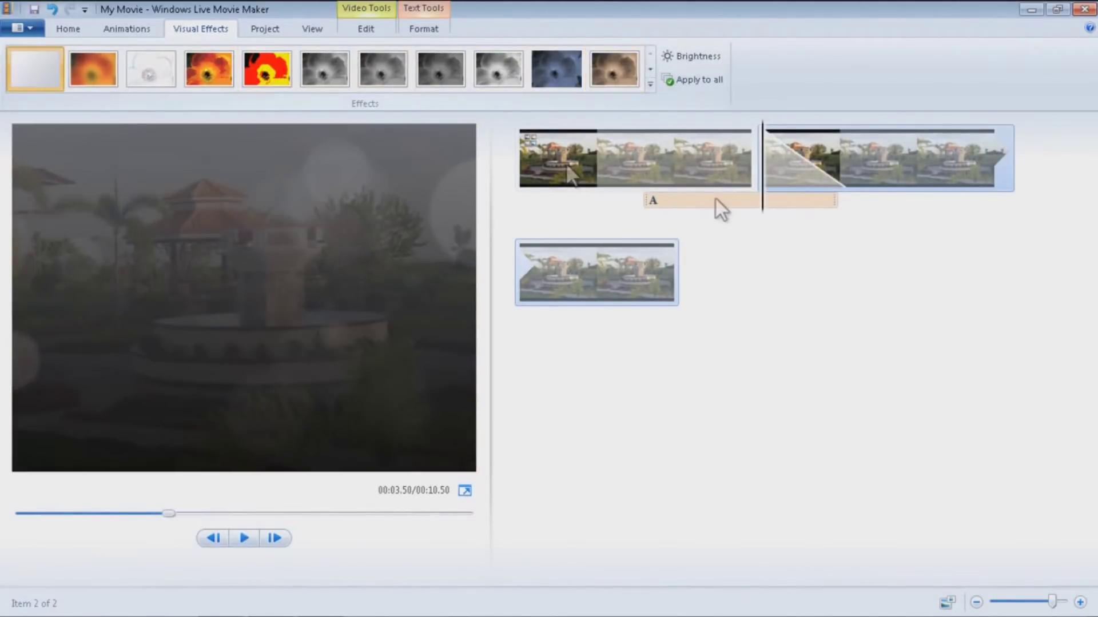
{"action": "left_click_drag", "start_coordinate": [755, 225], "coordinate": [595, 208]}
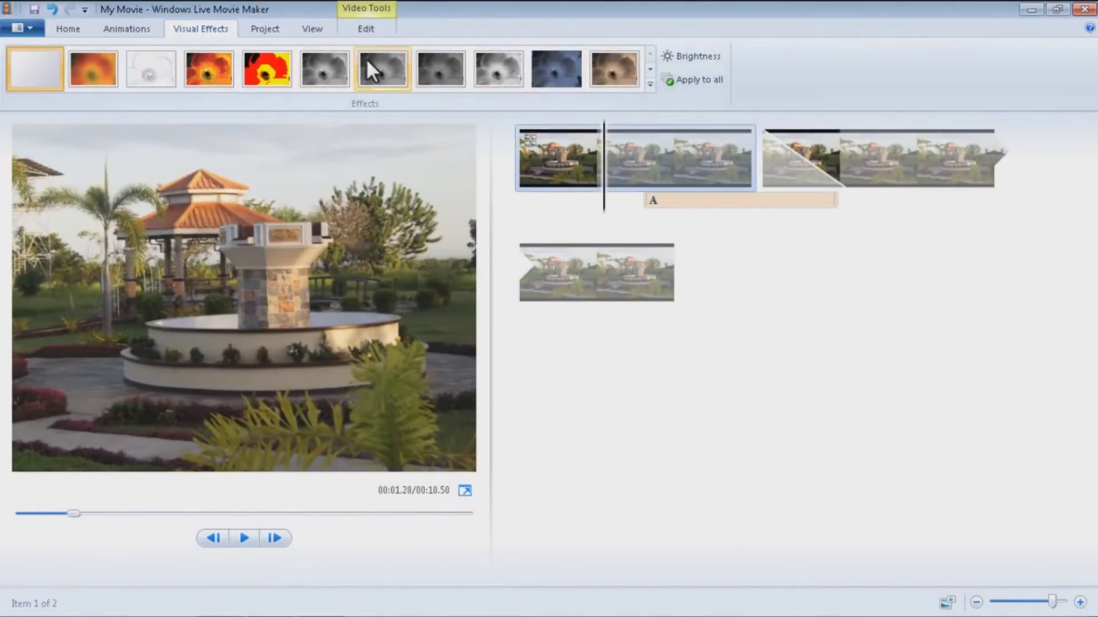
{"action": "left_click", "coordinate": [489, 70]}
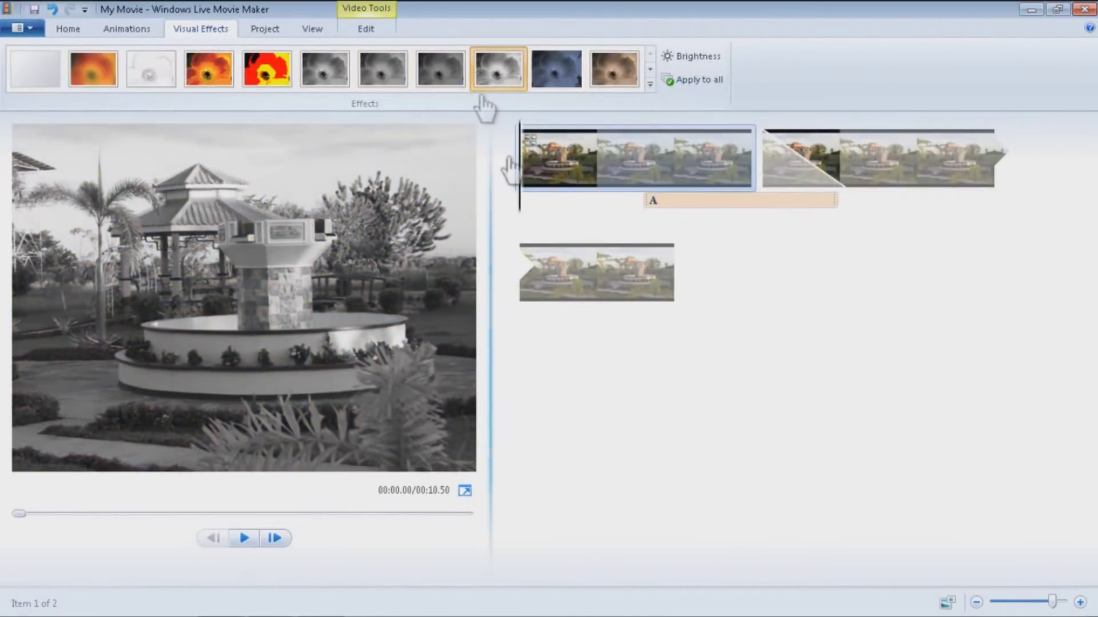
{"action": "mouse_move", "coordinate": [525, 217]}
{"action": "left_mouse_down"}
{"action": "mouse_move", "coordinate": [787, 252]}
{"action": "mouse_move", "coordinate": [760, 215]}
{"action": "mouse_move", "coordinate": [895, 224]}
{"action": "mouse_move", "coordinate": [512, 213]}
{"action": "left_mouse_up"}
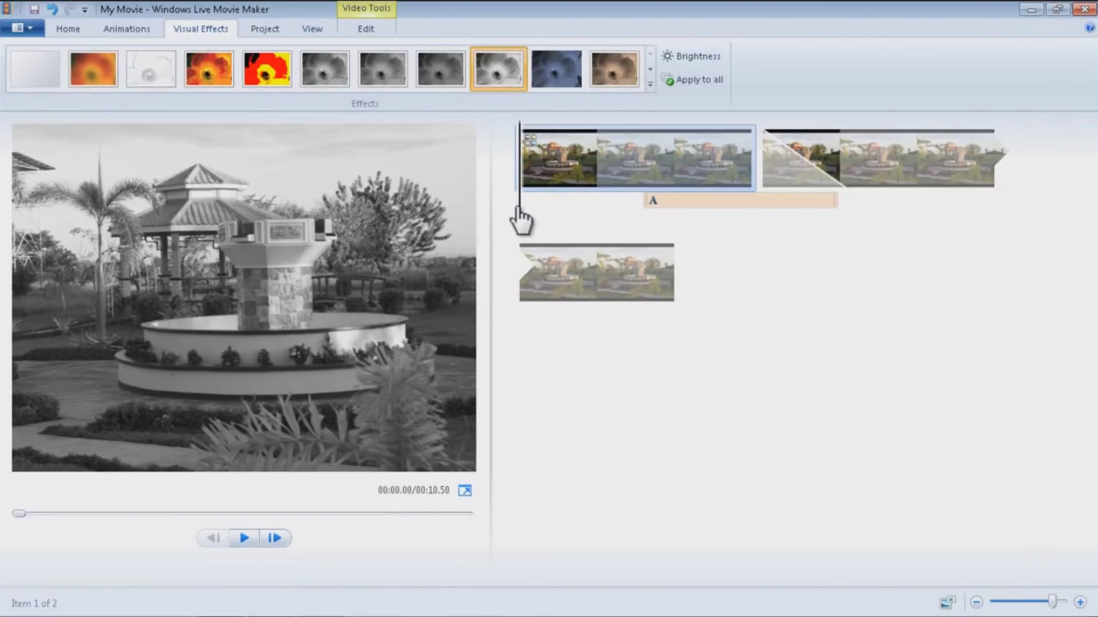
{"action": "left_click", "coordinate": [633, 199]}
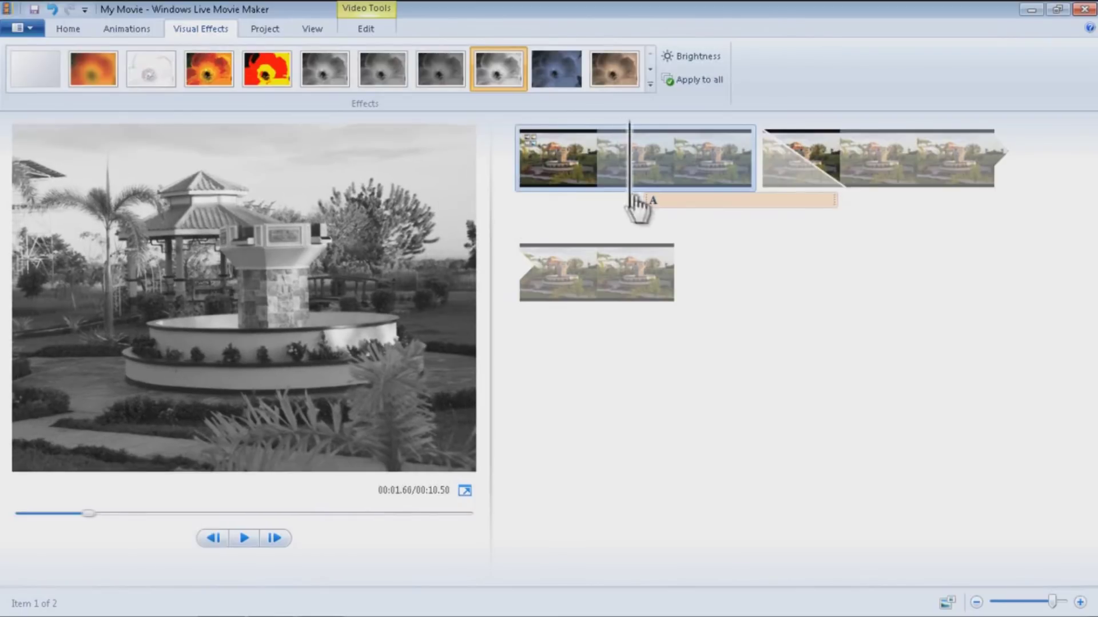
{"action": "left_click", "coordinate": [650, 201]}
{"action": "left_click_drag", "start_coordinate": [654, 210], "coordinate": [522, 212]}
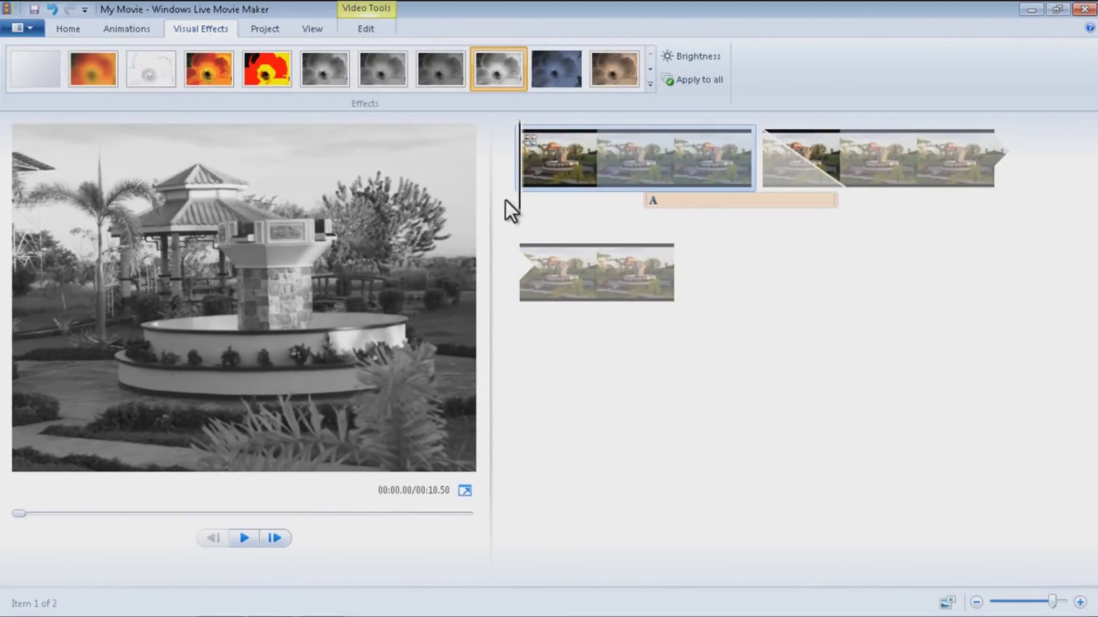